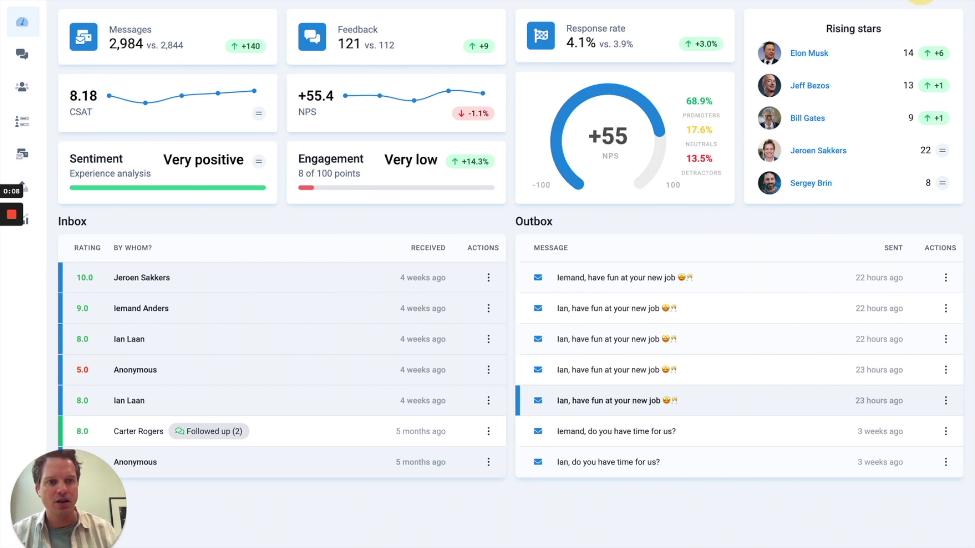
# Open the Bullhorn integration from the account's list of integrations
pyautogui.click(920, 2)
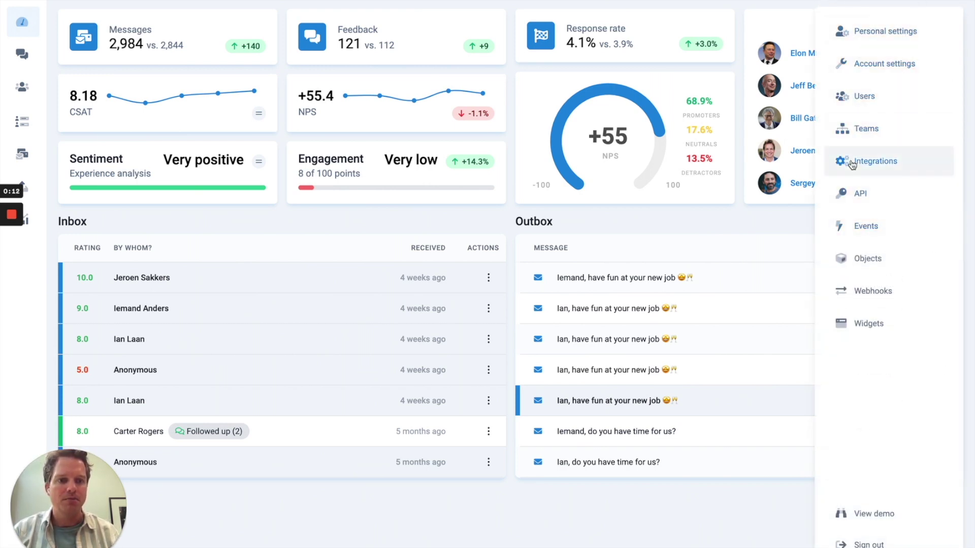
pyautogui.click(868, 164)
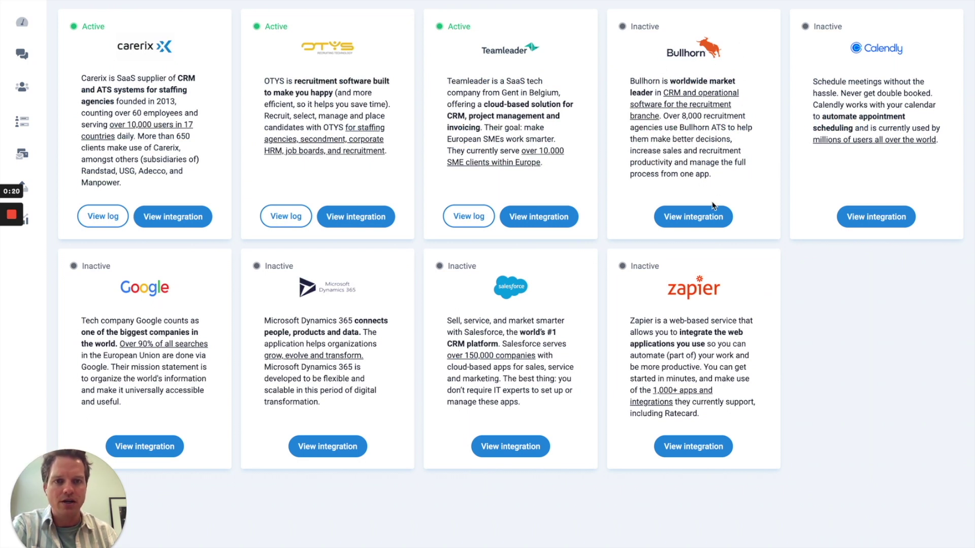
pyautogui.click(699, 217)
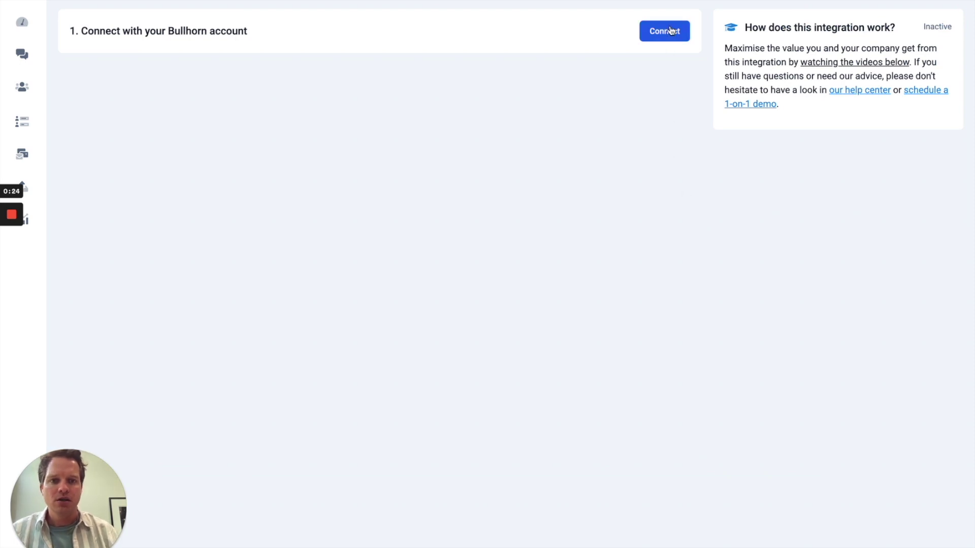
# Connect the Bullhorn account by filling in the saved admin username and password and logging in
pyautogui.click(661, 32)
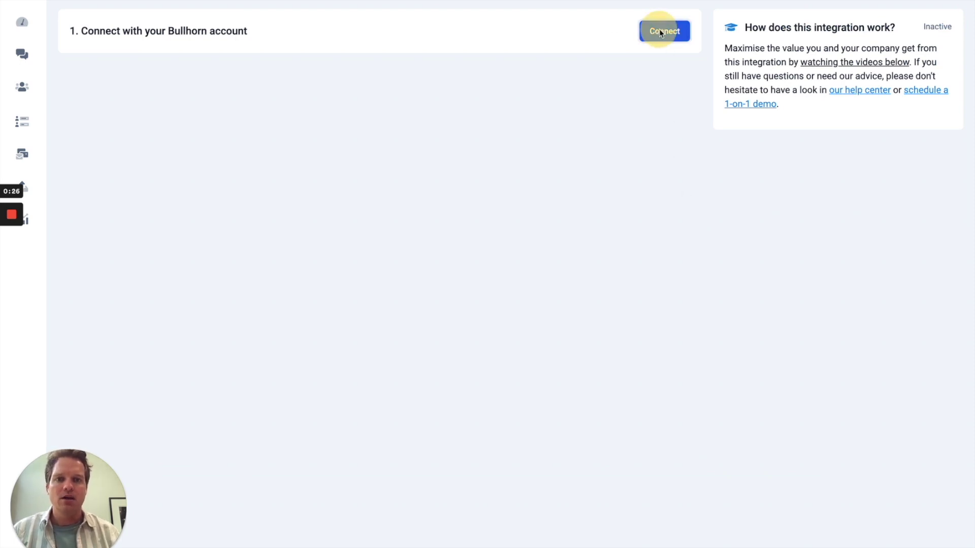
pyautogui.click(466, 137)
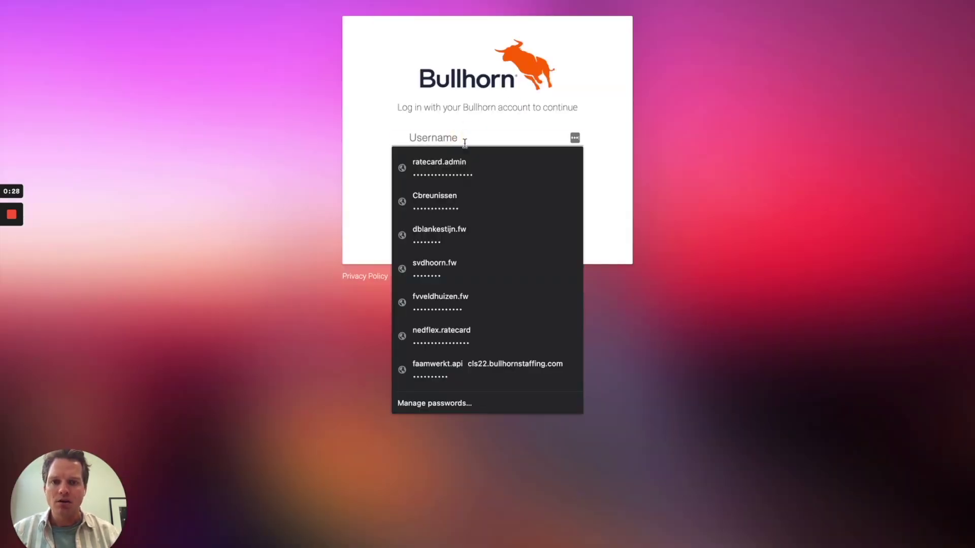
pyautogui.click(460, 163)
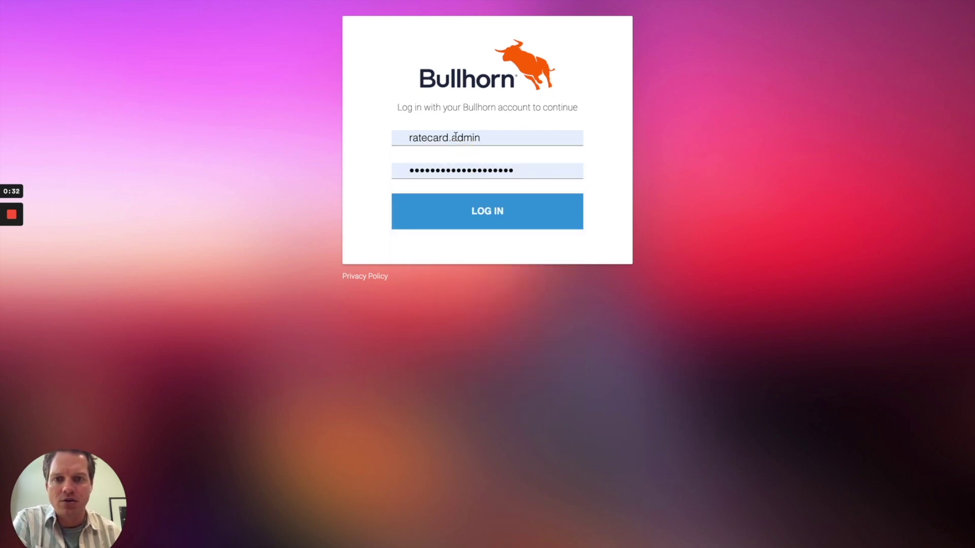
pyautogui.click(490, 205)
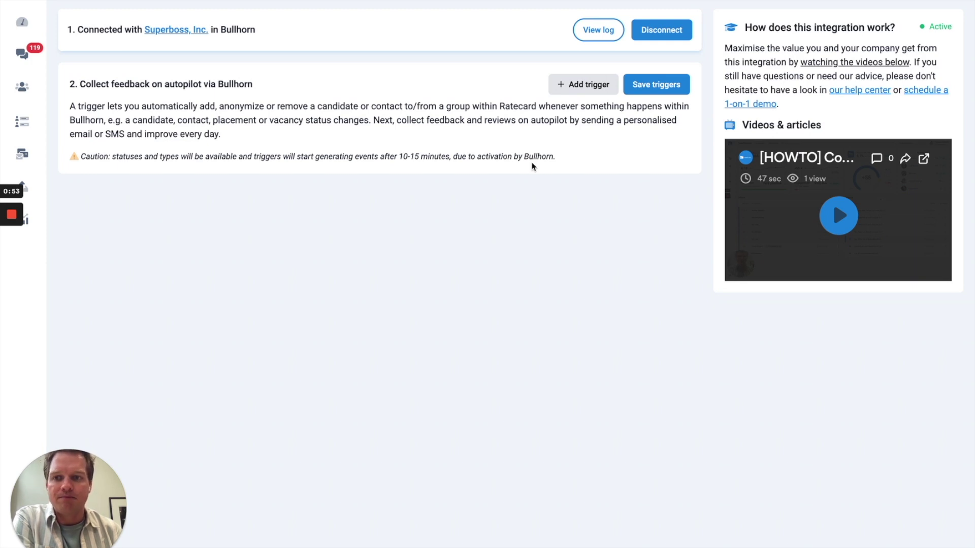
# Add a feedback trigger, review the available actions and choose Add candidate as its action
pyautogui.click(600, 87)
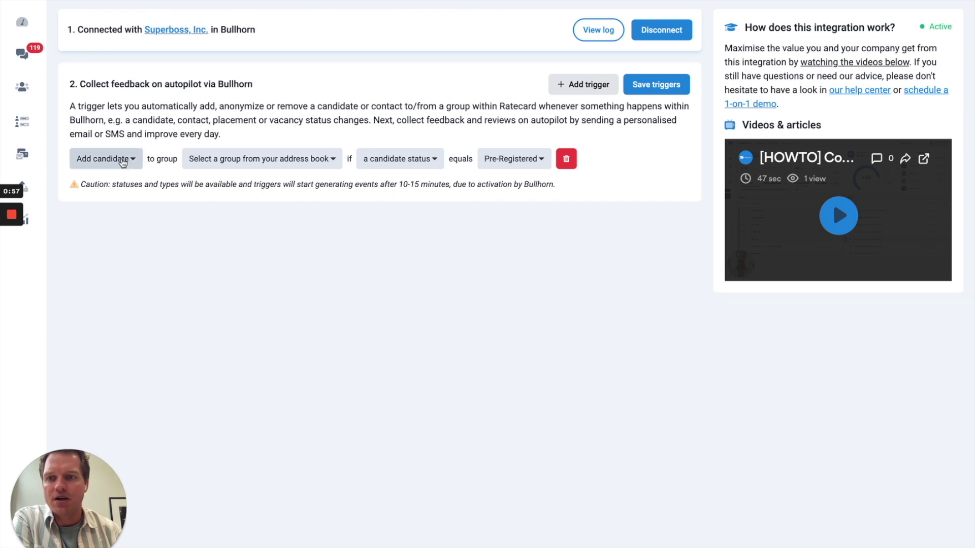
pyautogui.click(124, 160)
pyautogui.scroll(-2, 110, 204)
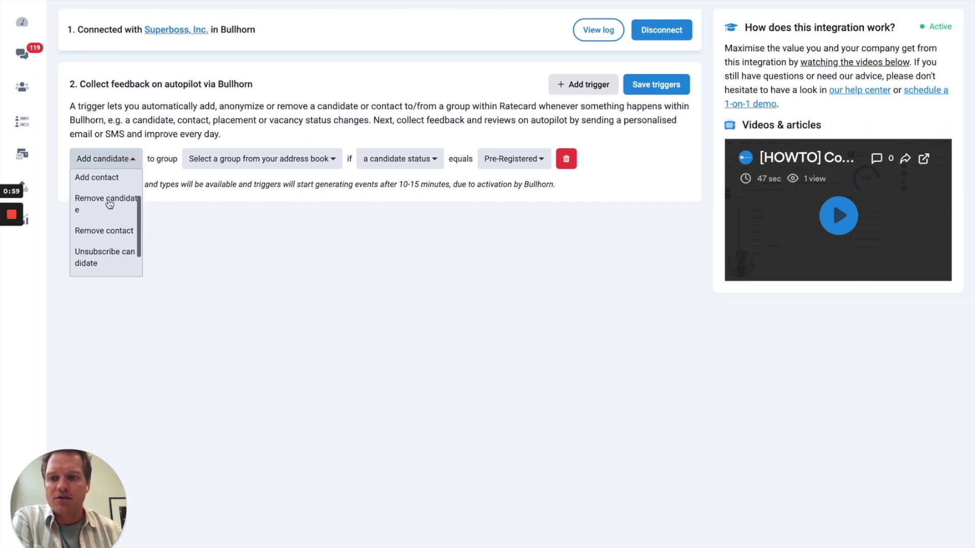
pyautogui.scroll(2, 109, 203)
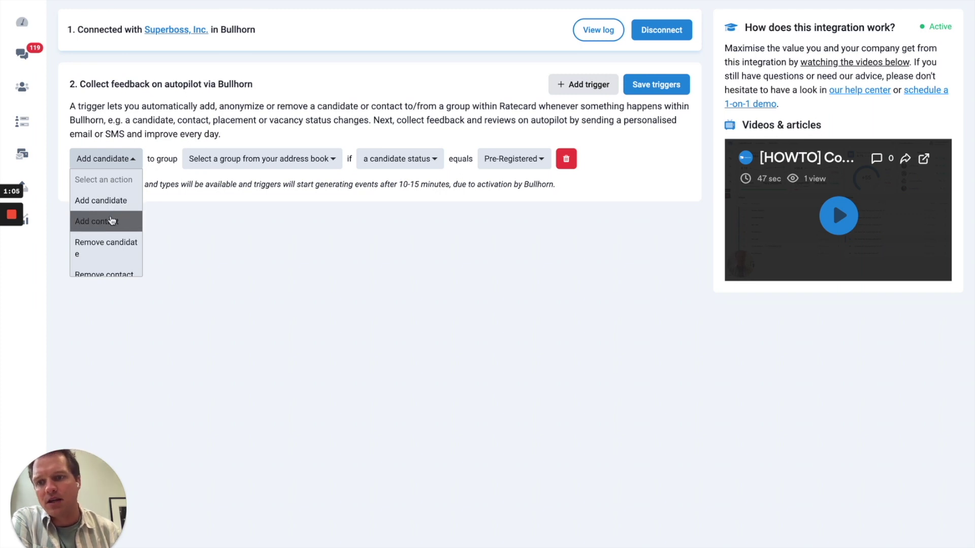
pyautogui.scroll(-2, 111, 221)
pyautogui.scroll(-1, 106, 235)
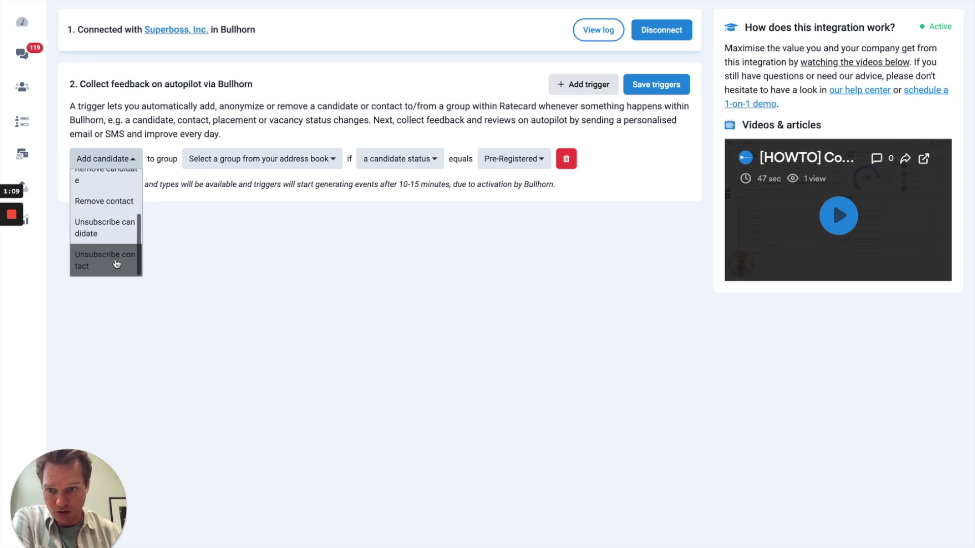
pyautogui.scroll(3, 109, 228)
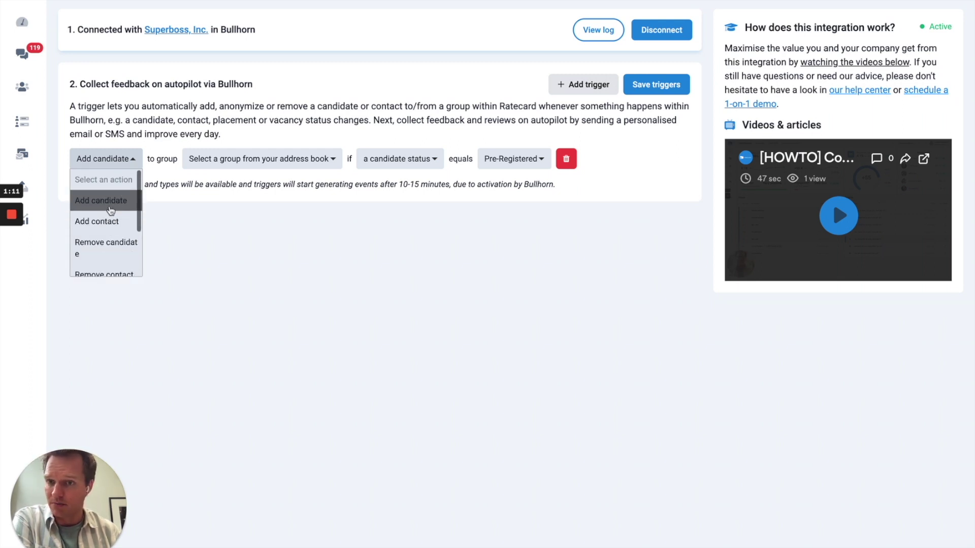
pyautogui.scroll(-3, 109, 209)
pyautogui.scroll(3, 109, 209)
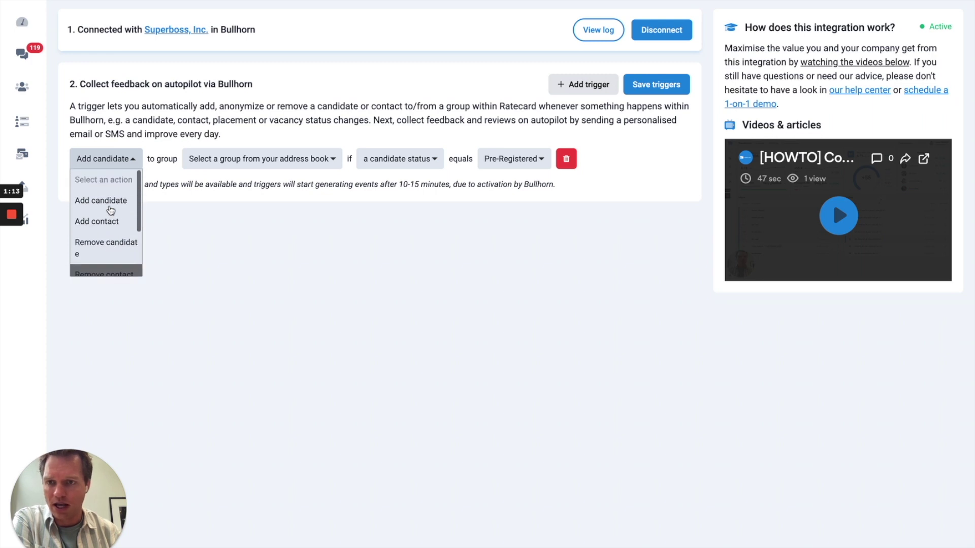
pyautogui.click(108, 208)
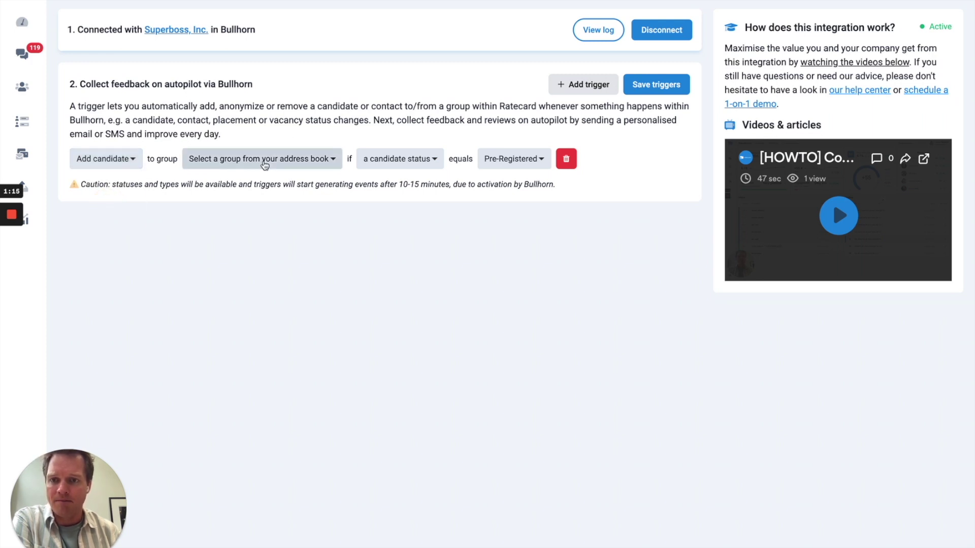
# Search the address book groups for "bullhor" and set the trigger's group to Bullhorn #gogogo
pyautogui.click(264, 165)
pyautogui.write('bu')
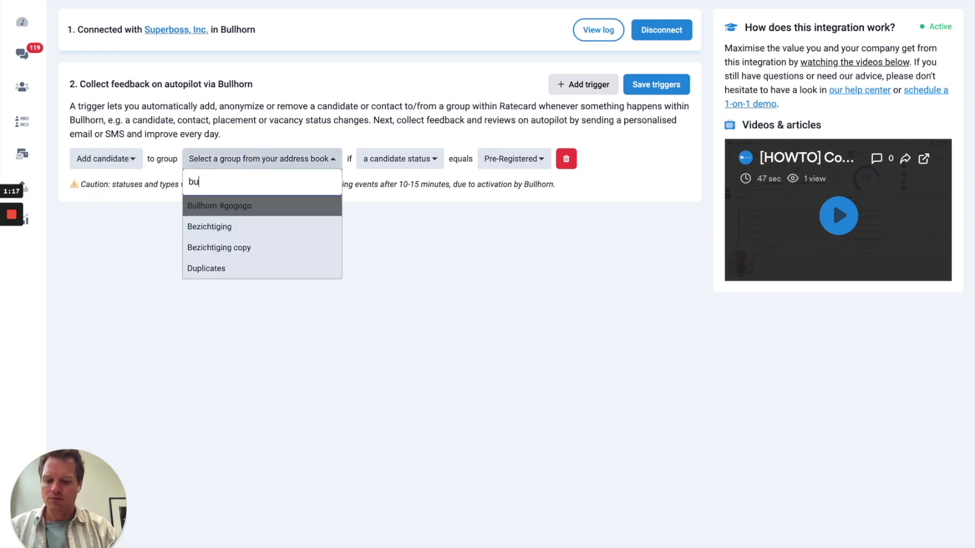
pyautogui.write('llhor')
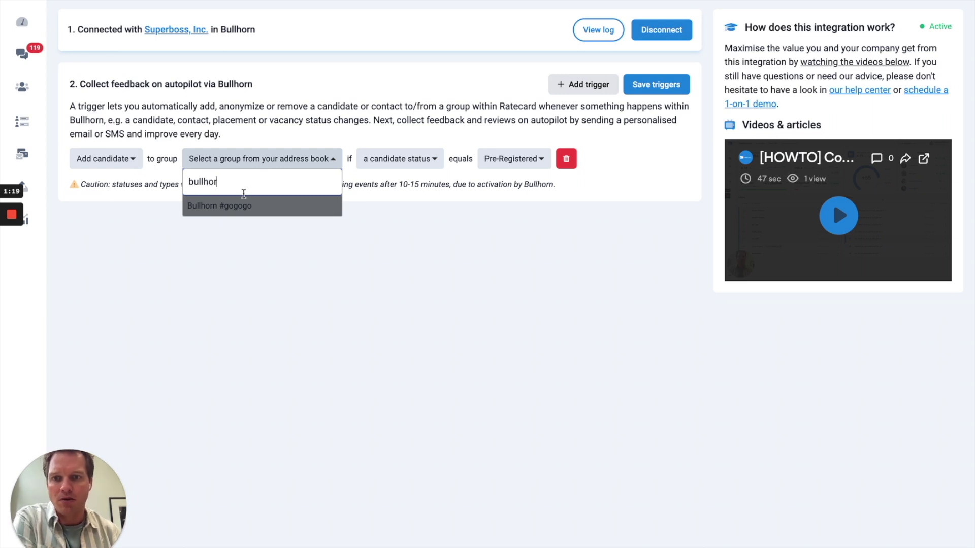
pyautogui.click(238, 204)
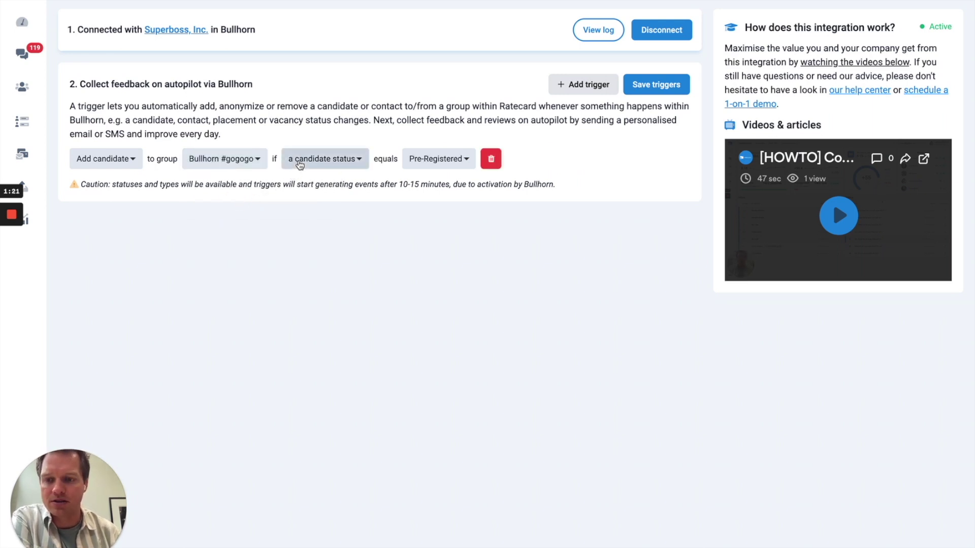
# Compare the condition types offered for the Add candidate and Add contact actions, ending back on Add candidate
pyautogui.click(299, 163)
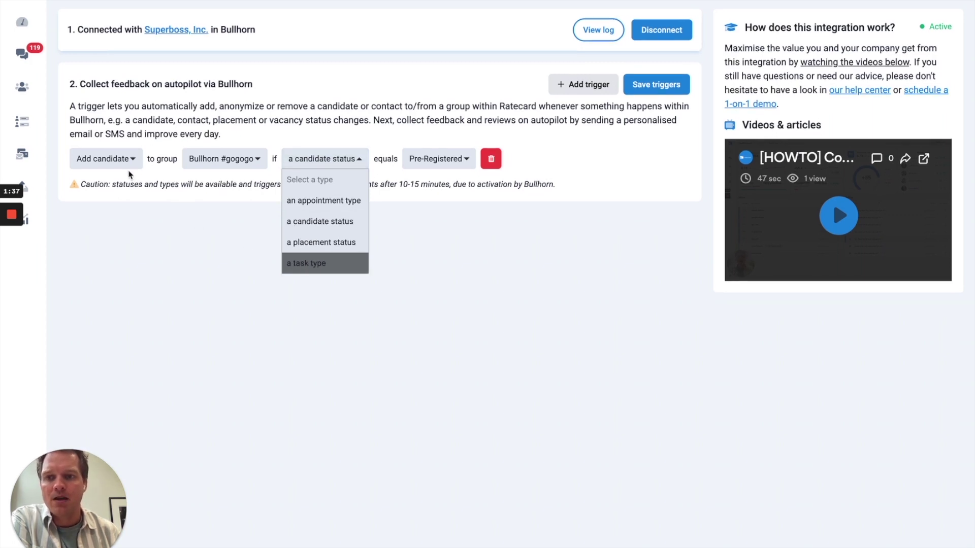
pyautogui.click(119, 160)
pyautogui.click(113, 220)
pyautogui.click(330, 159)
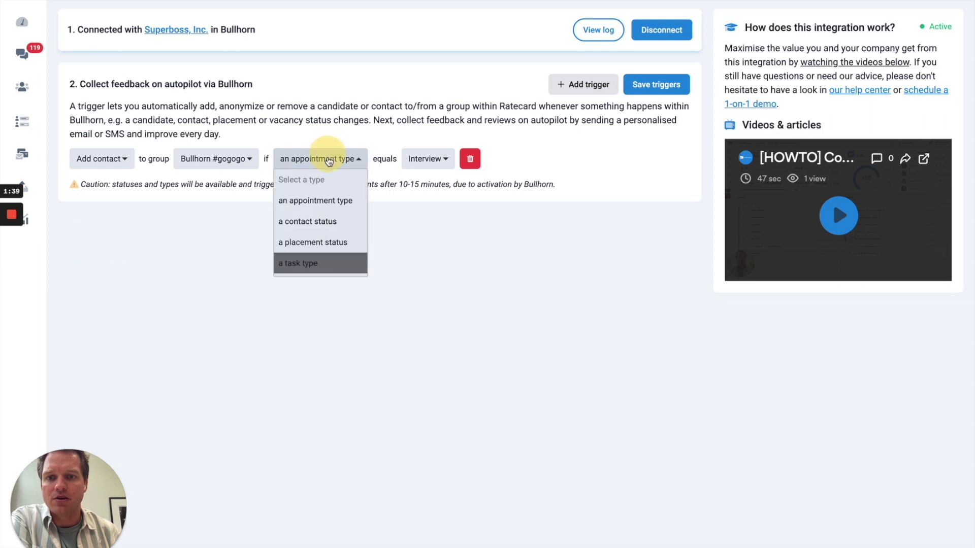
pyautogui.scroll(-1, 327, 228)
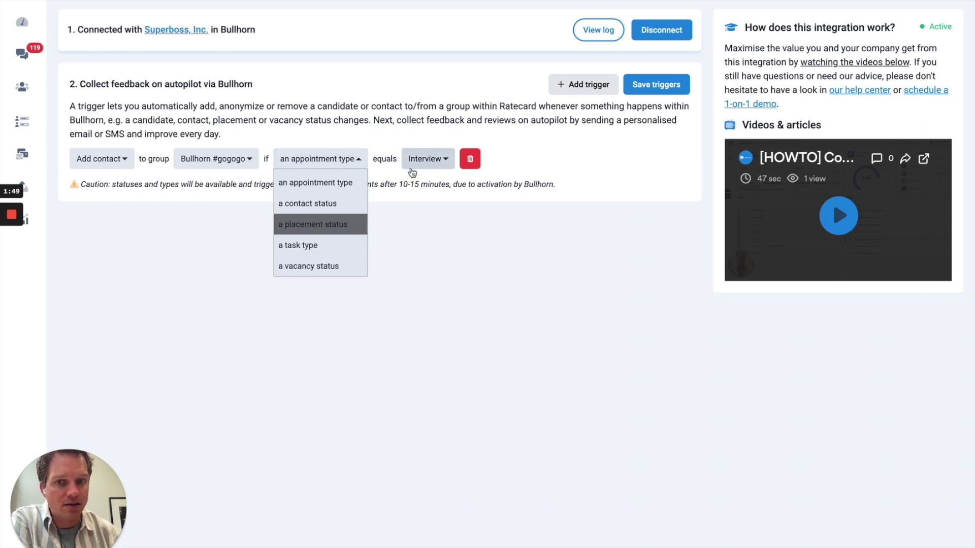
pyautogui.click(219, 226)
pyautogui.click(108, 167)
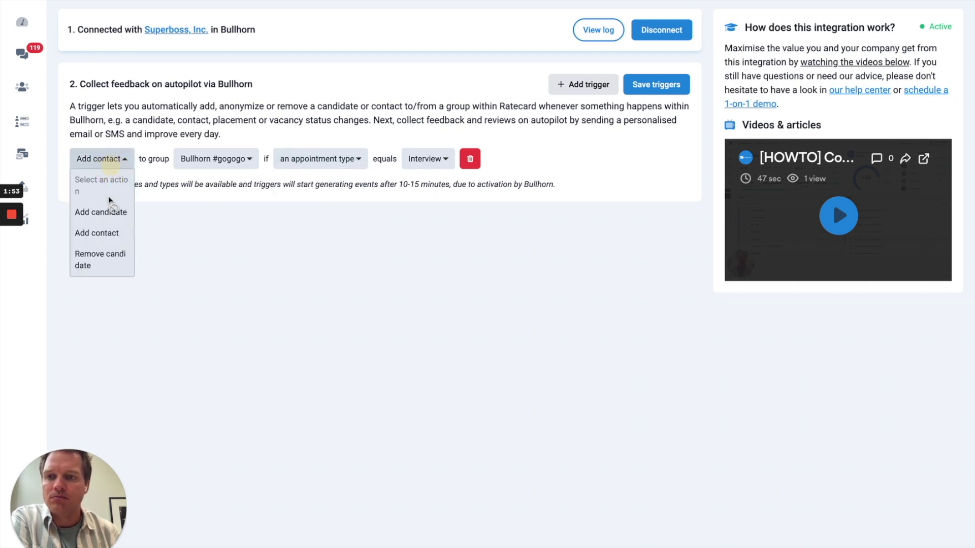
pyautogui.click(107, 211)
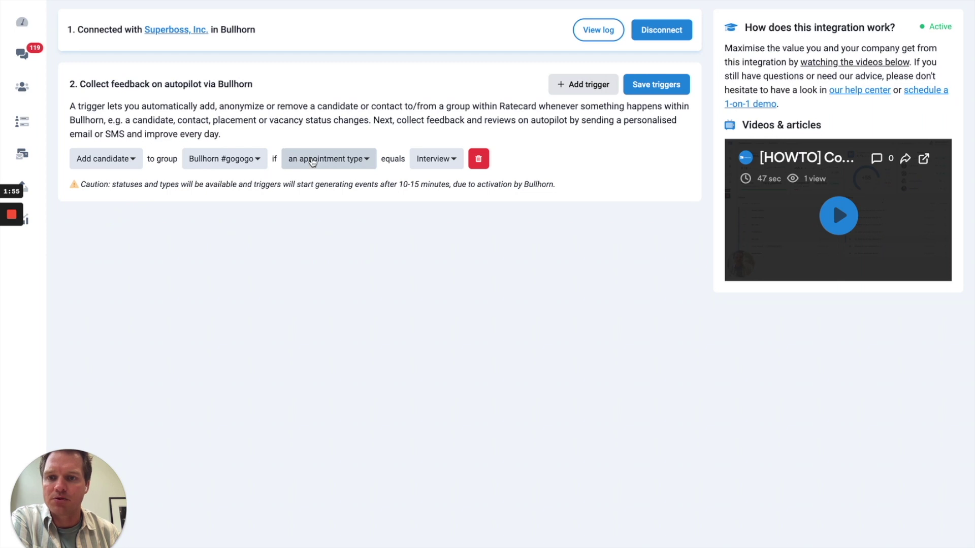
# Set the trigger's condition to an appointment type that equals Meeting, and save the triggers
pyautogui.click(327, 166)
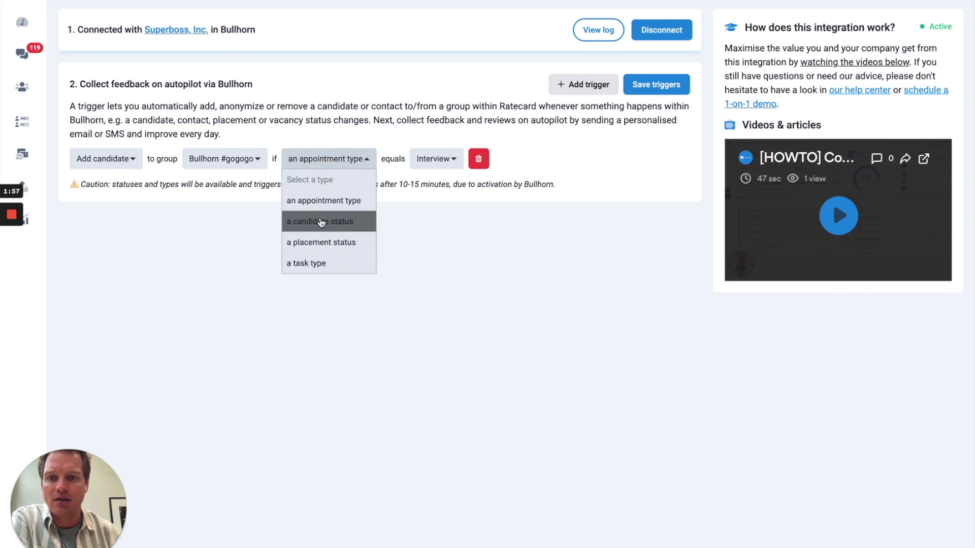
pyautogui.click(326, 201)
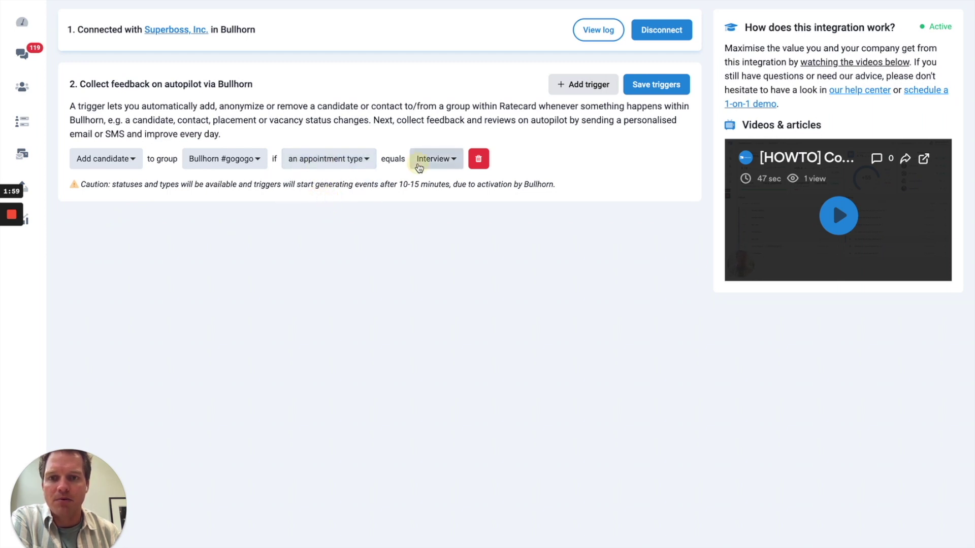
pyautogui.click(421, 161)
pyautogui.click(434, 208)
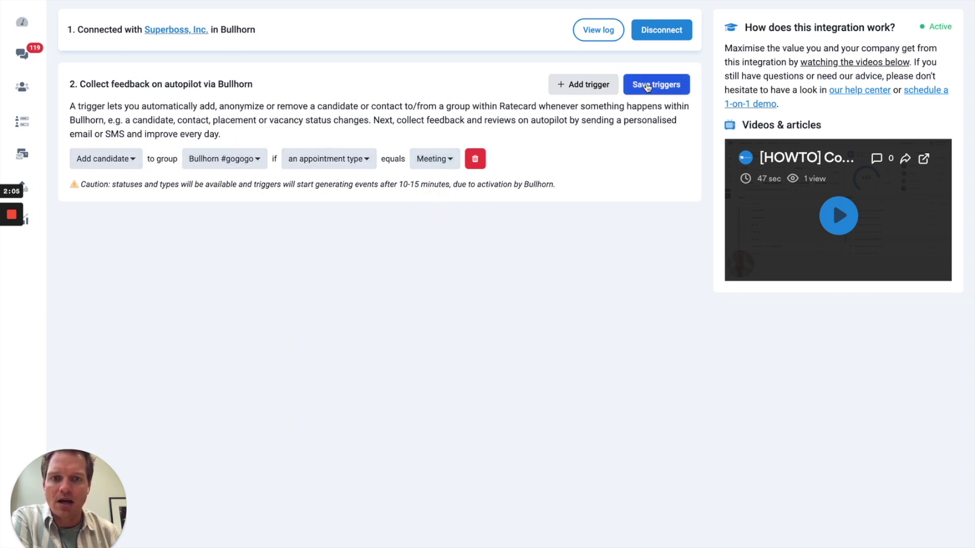
pyautogui.click(639, 84)
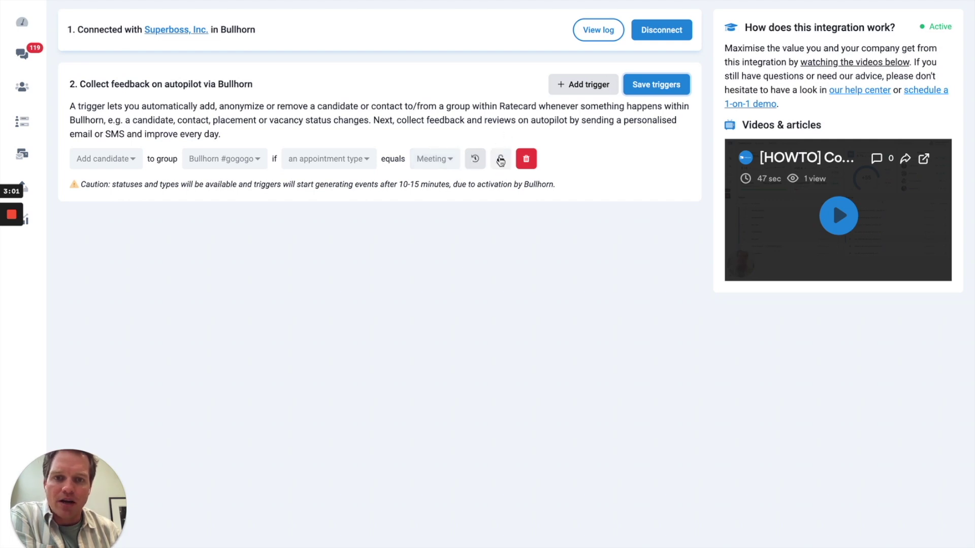
# Unlock the saved trigger for editing and save it again
pyautogui.click(501, 160)
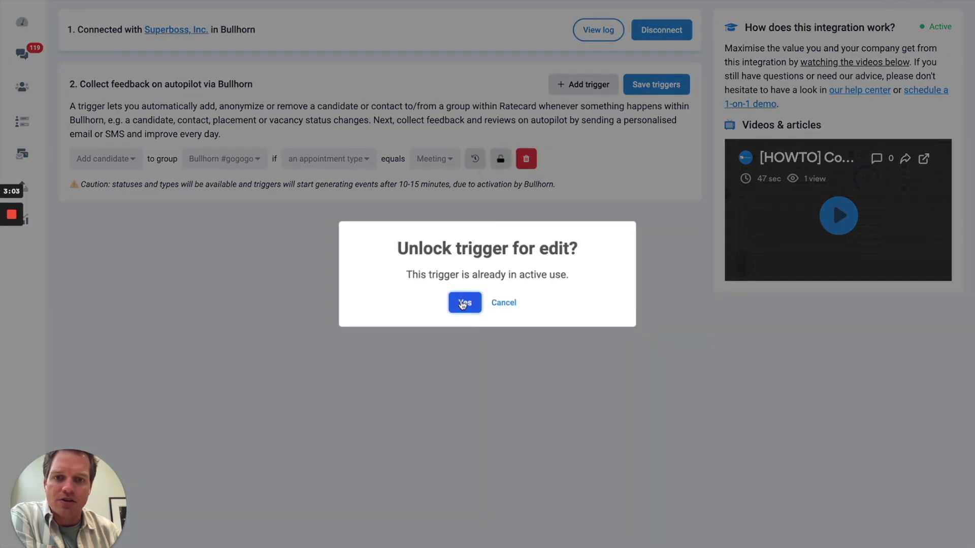
pyautogui.click(463, 303)
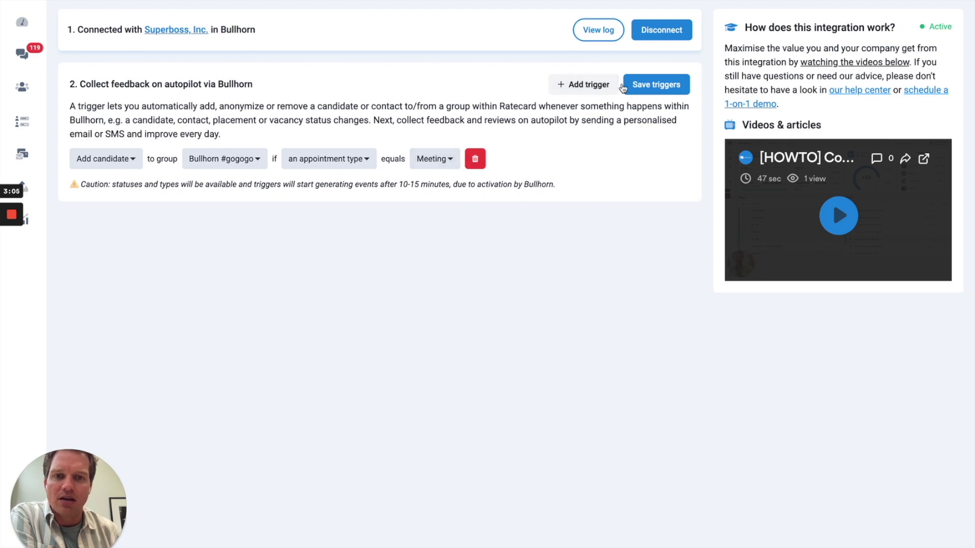
pyautogui.click(649, 89)
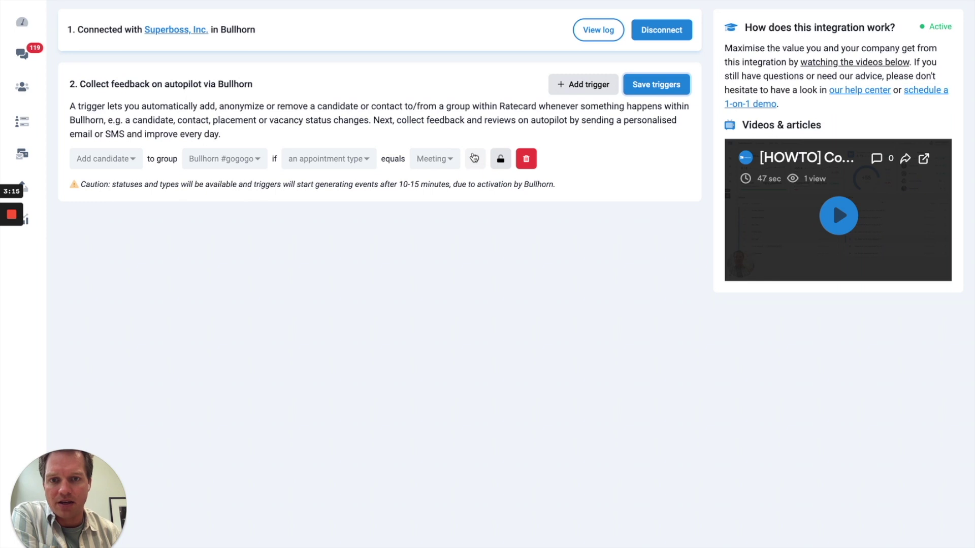
# Open the trigger's event history and look through the list of Bullhorn events
pyautogui.click(475, 160)
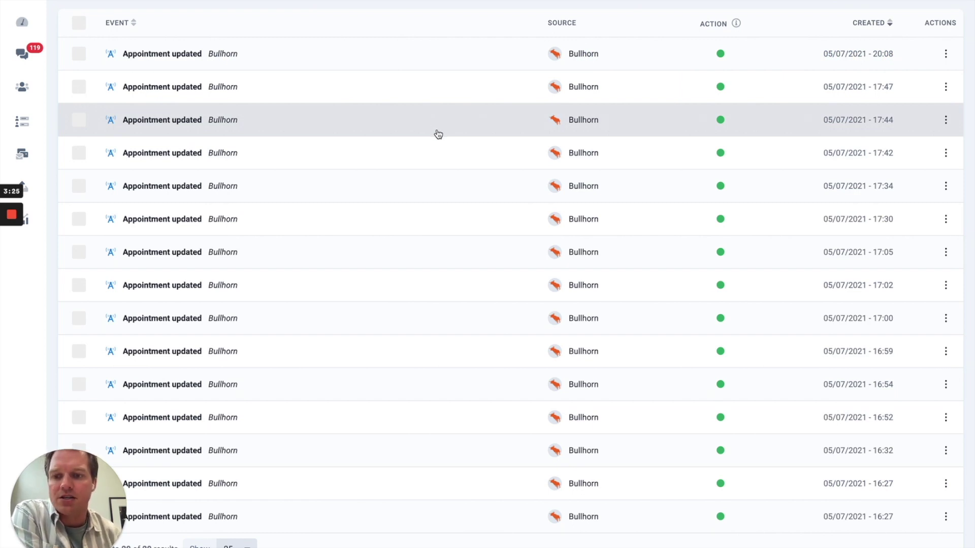
pyautogui.scroll(-3, 438, 134)
pyautogui.scroll(3, 438, 134)
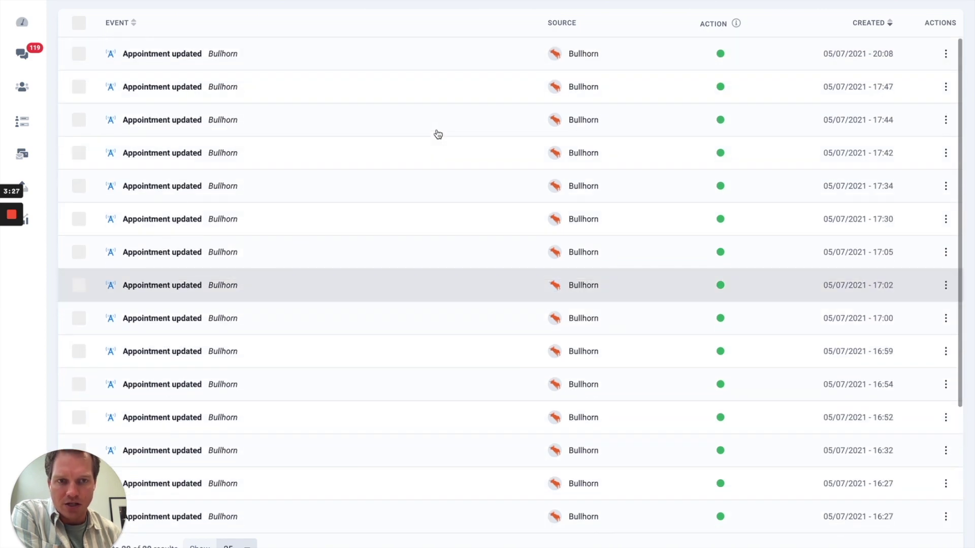
pyautogui.scroll(-3, 438, 134)
pyautogui.scroll(3, 436, 134)
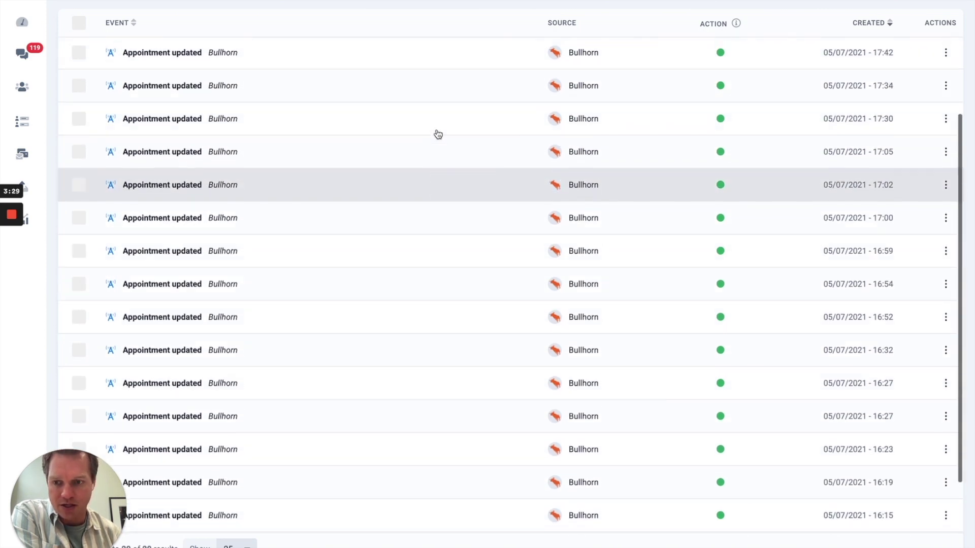
# Open the most recent appointment event and examine its request data, entity event type and related items
pyautogui.click(355, 62)
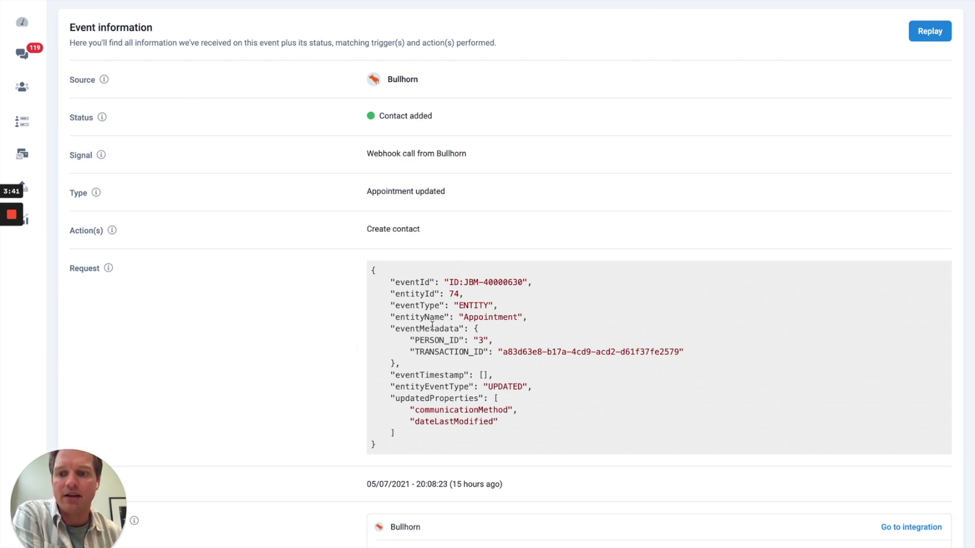
pyautogui.moveTo(533, 387); pyautogui.dragTo(391, 388)
pyautogui.click(328, 383)
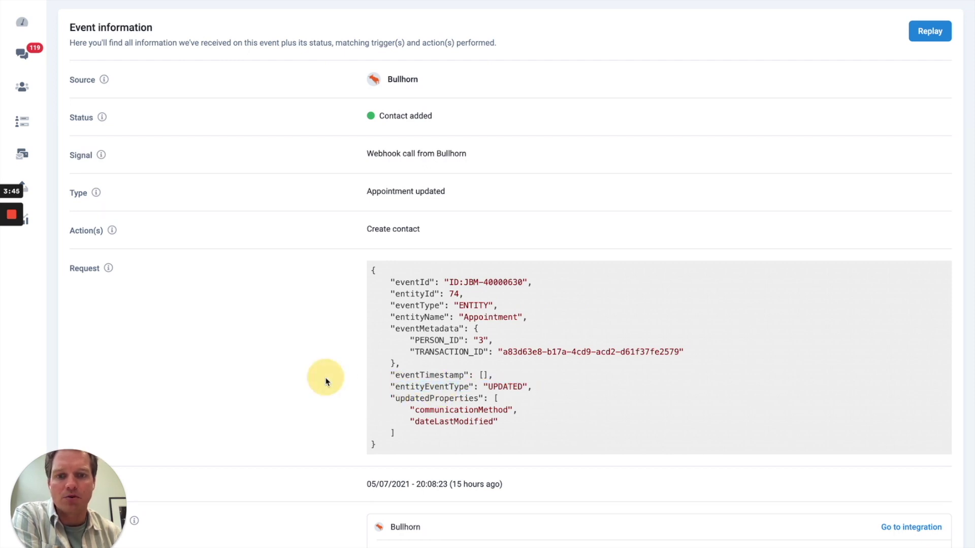
pyautogui.scroll(-3, 322, 371)
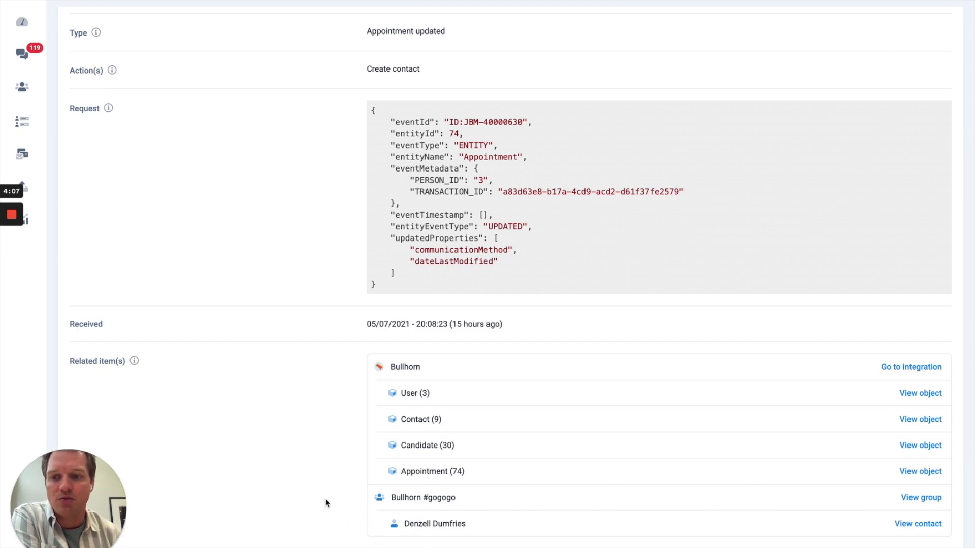
# Open the Appointment object related to the event and examine its type, owner, candidate and client contact data
pyautogui.scroll(2, 337, 424)
pyautogui.scroll(-2, 337, 424)
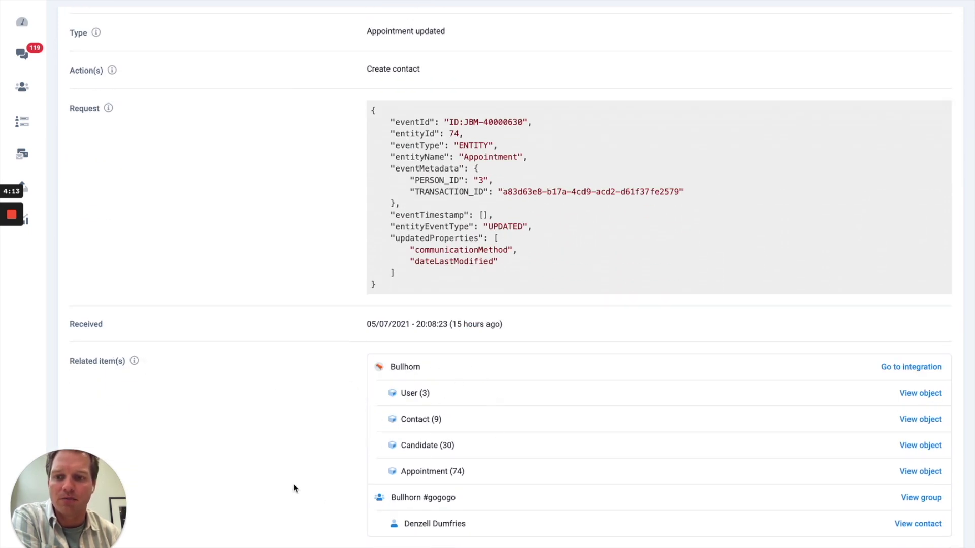
pyautogui.scroll(3, 295, 486)
pyautogui.scroll(-3, 306, 346)
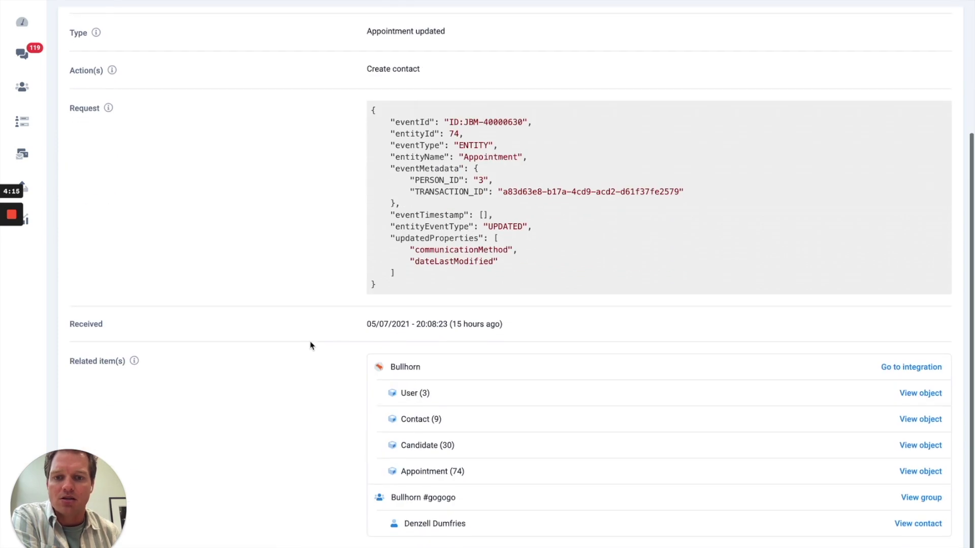
pyautogui.click(421, 477)
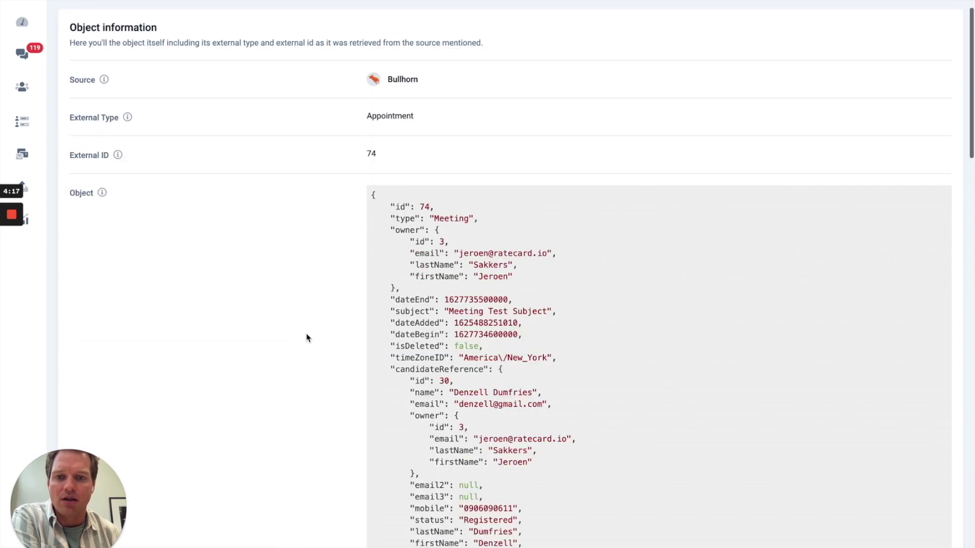
pyautogui.scroll(-3, 308, 326)
pyautogui.scroll(-15, 308, 327)
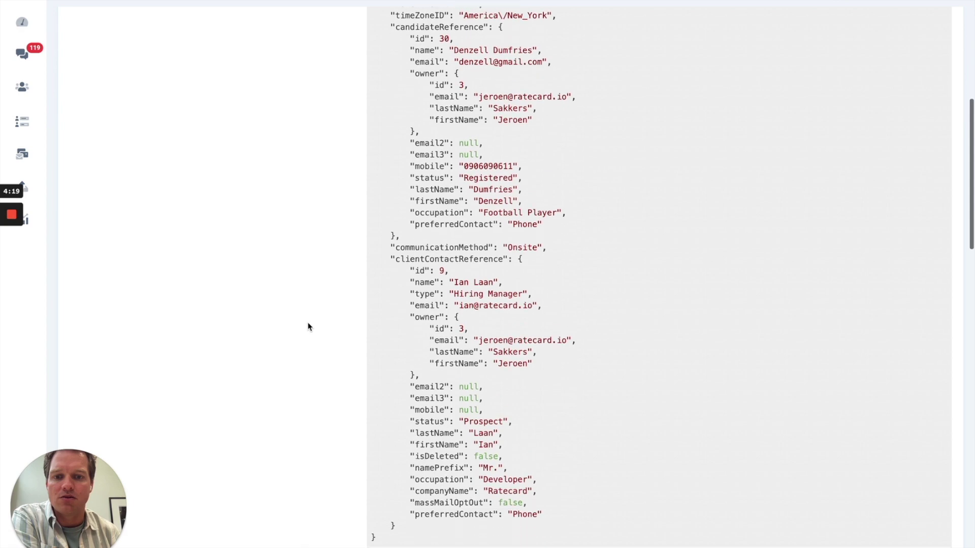
pyautogui.scroll(18, 309, 326)
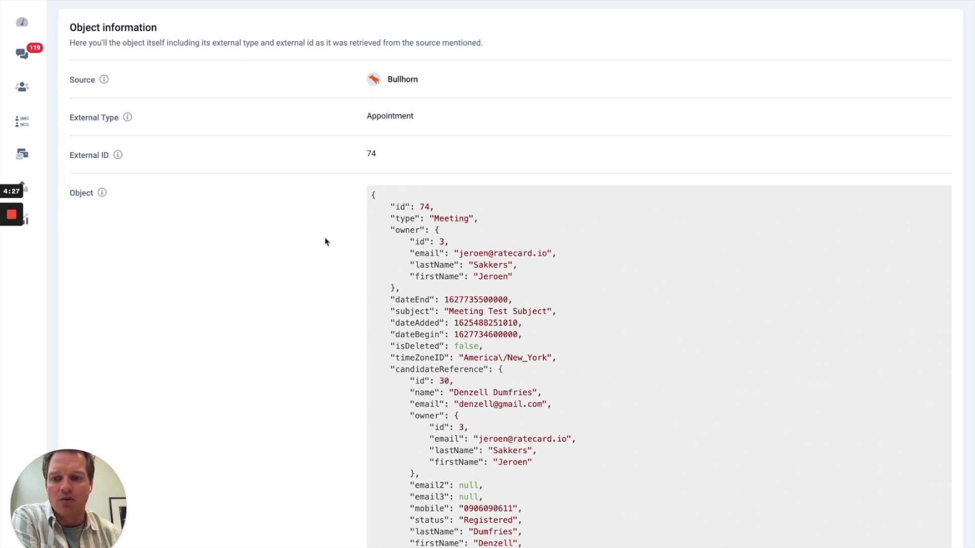
pyautogui.click(174, 100)
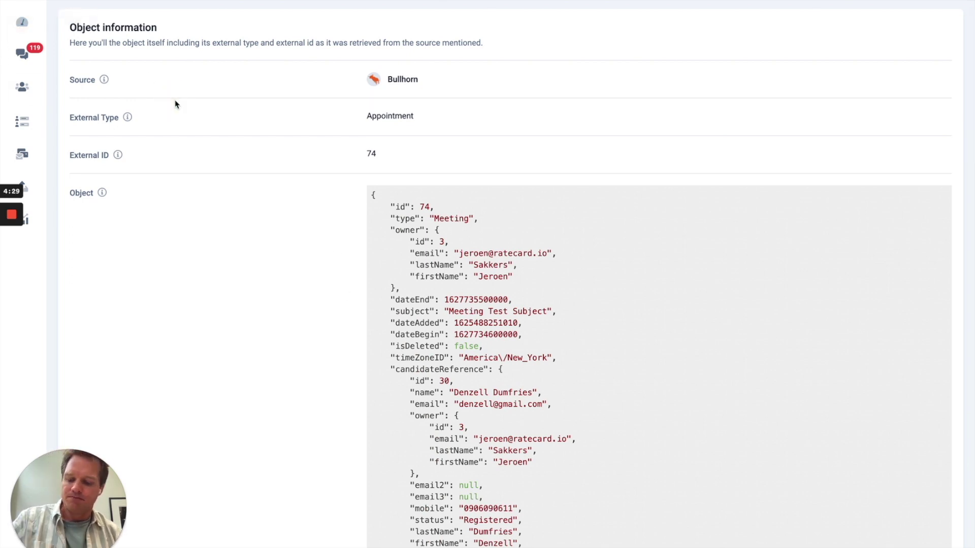
# Return to the appointment event, open the contact listed under its Bullhorn #gogogo group, and look through the contact's timeline
pyautogui.hotkey('alt', 'Left')
pyautogui.scroll(-3, 353, 227)
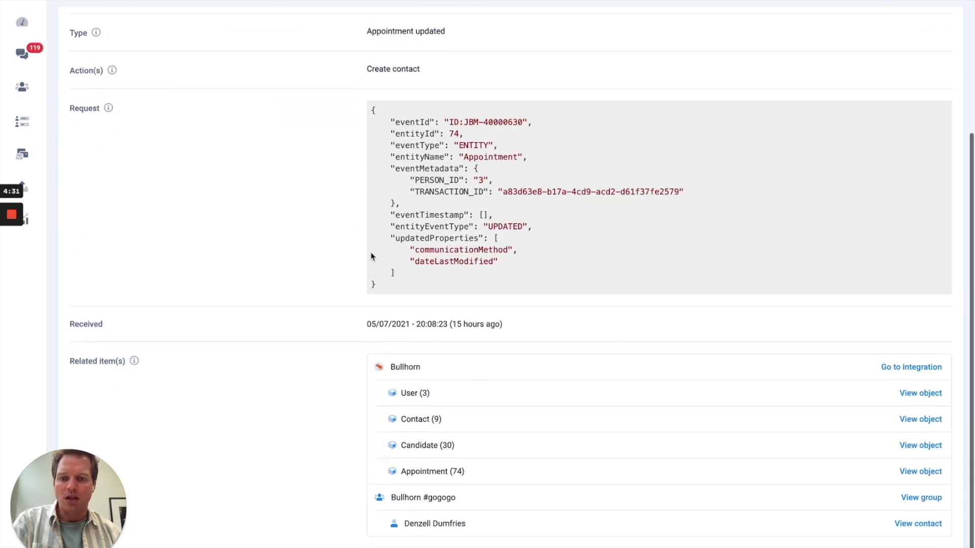
pyautogui.click(426, 523)
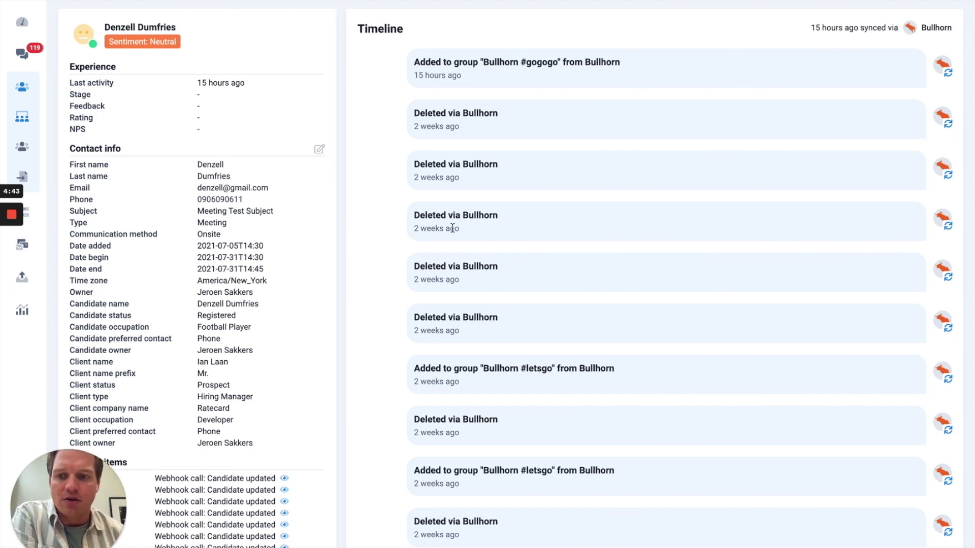
pyautogui.scroll(-10, 451, 229)
pyautogui.scroll(10, 450, 229)
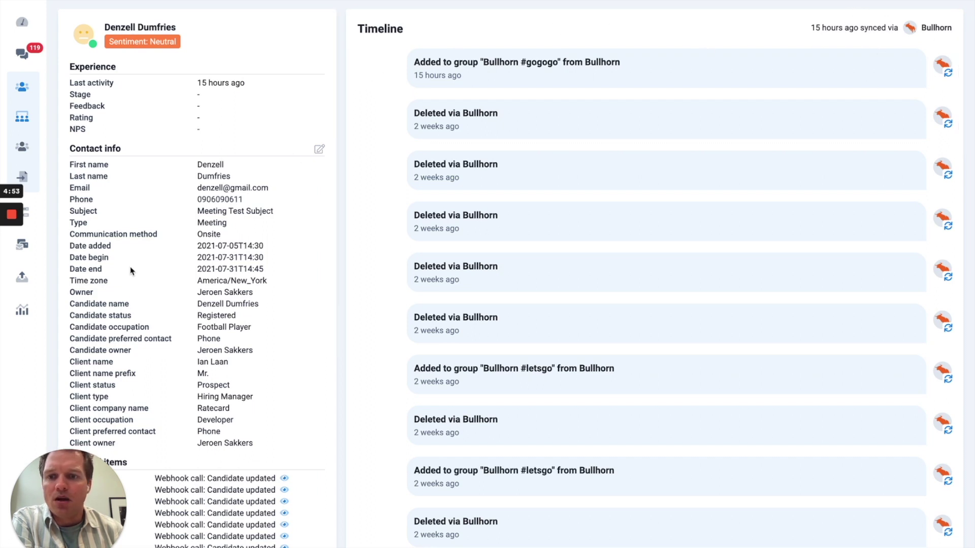
# Examine the synced contact info, including the owner, candidate owner, client owner, client company name, and begin and end dates
pyautogui.moveTo(66, 164); pyautogui.dragTo(268, 443)
pyautogui.click(232, 164)
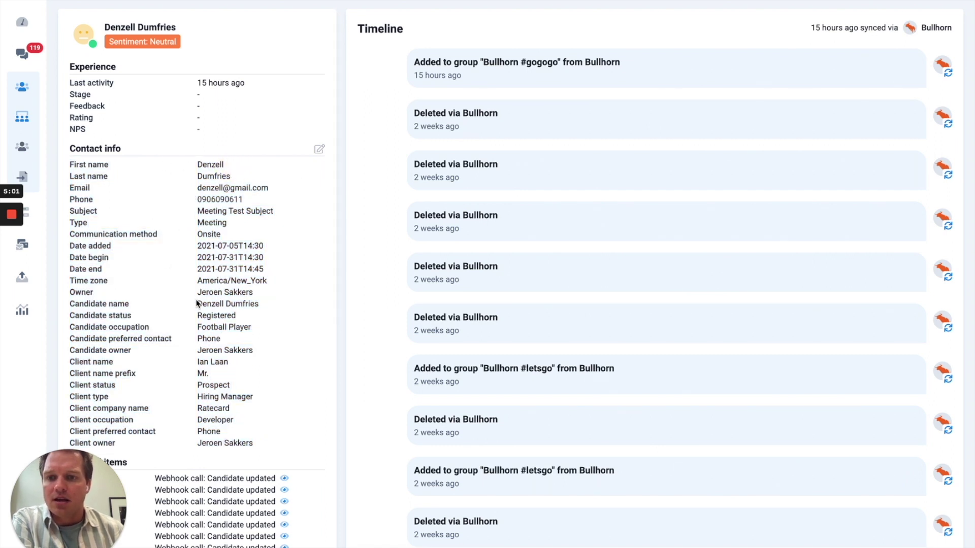
pyautogui.moveTo(196, 293); pyautogui.dragTo(248, 293)
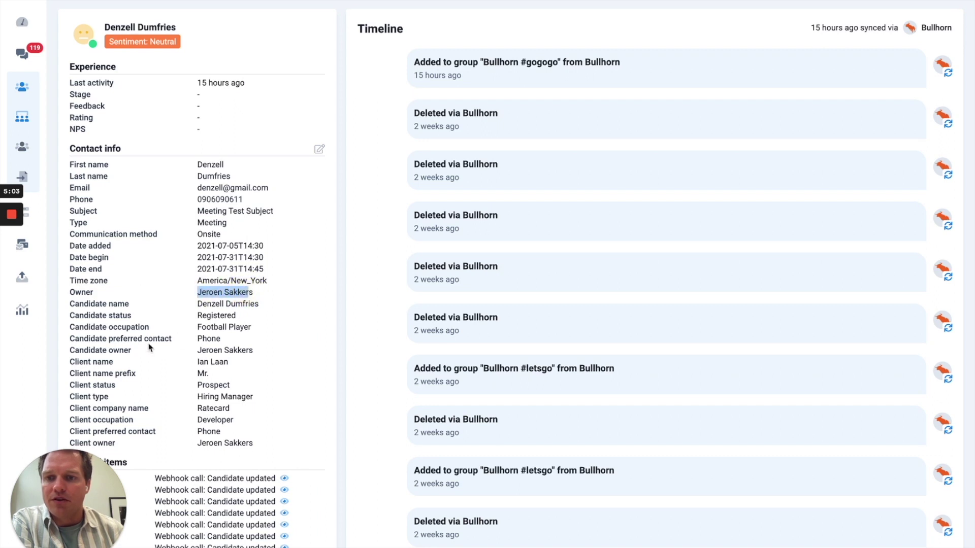
pyautogui.moveTo(108, 351); pyautogui.dragTo(259, 356)
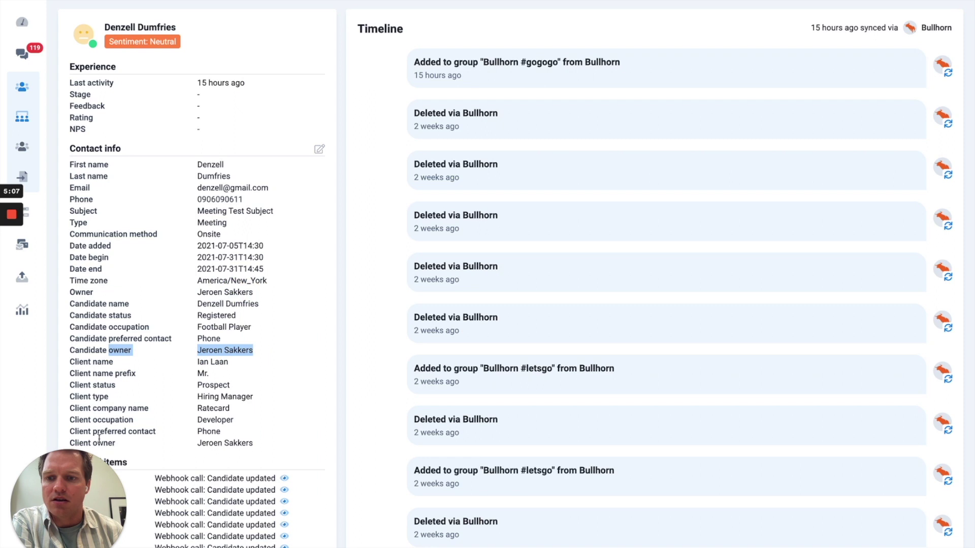
pyautogui.moveTo(98, 444); pyautogui.dragTo(258, 440)
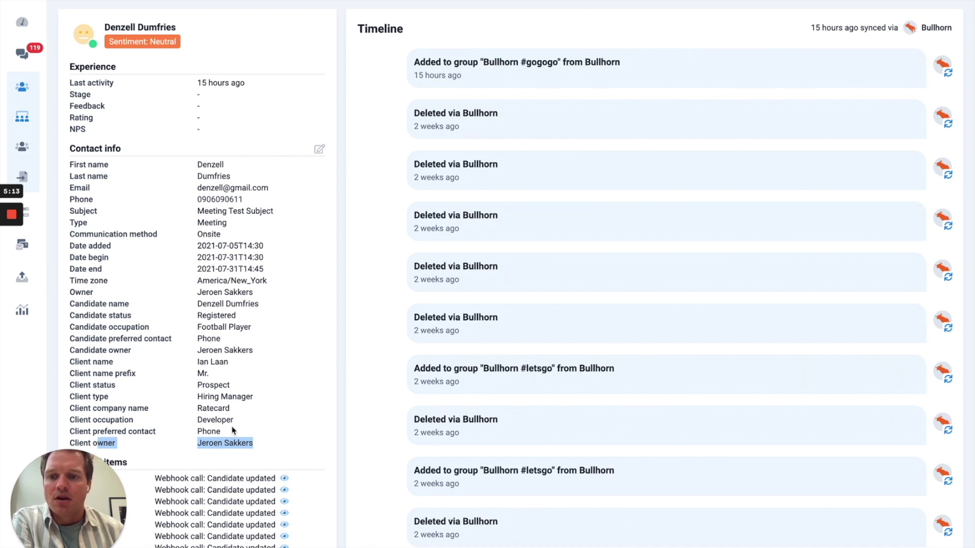
pyautogui.doubleClick(216, 409)
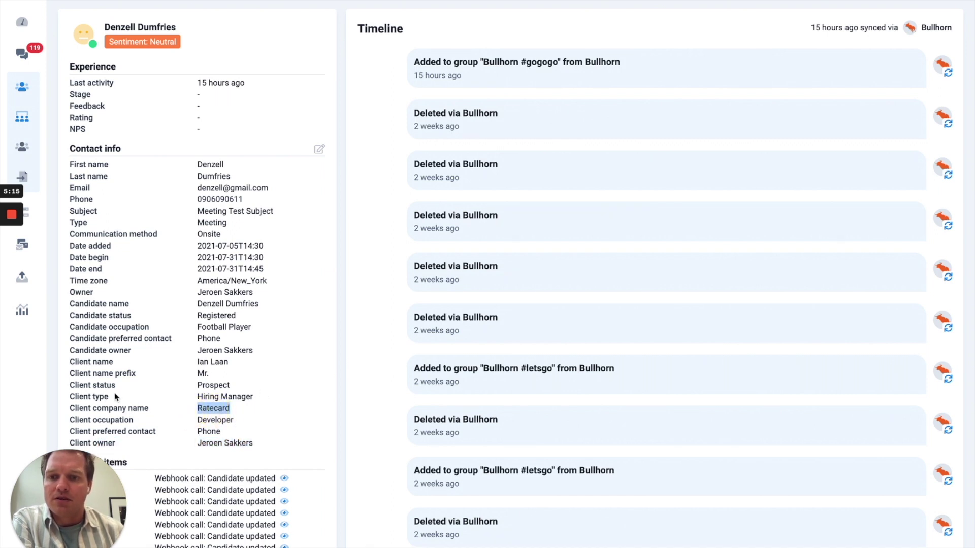
pyautogui.click(191, 269)
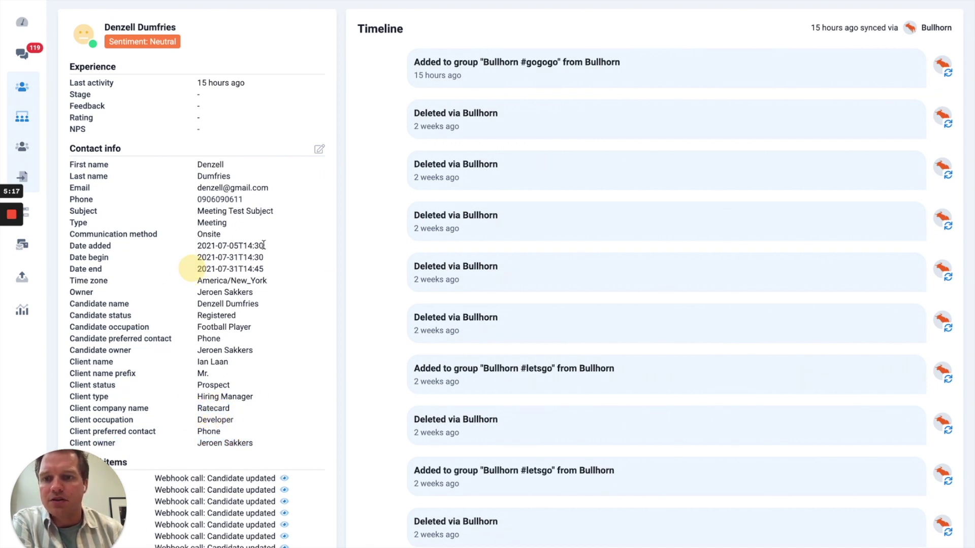
pyautogui.moveTo(272, 269); pyautogui.dragTo(202, 269)
pyautogui.moveTo(281, 257); pyautogui.dragTo(187, 258)
pyautogui.click(190, 249)
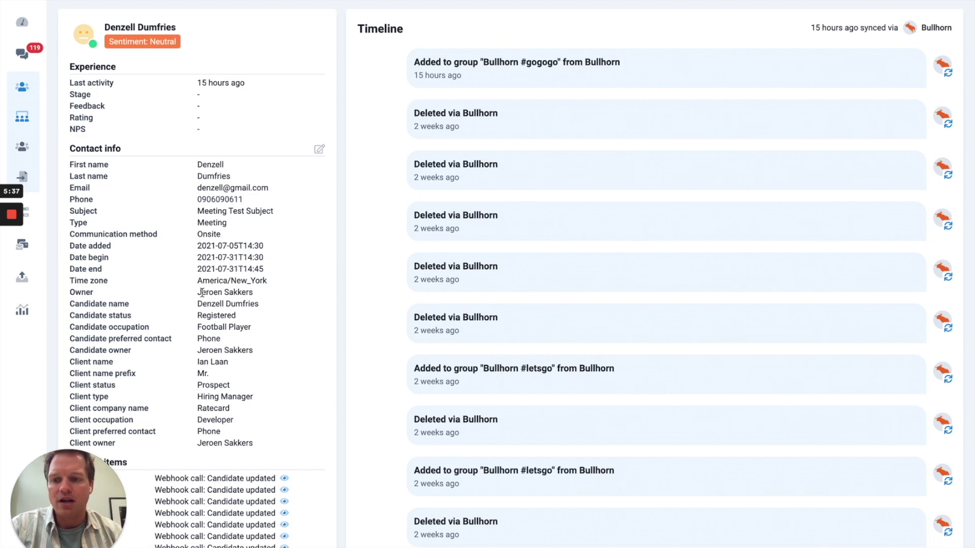
# Return to the list of all Bullhorn events, then open the appointment event created at 17:33 and examine its status
pyautogui.click(307, 2)
pyautogui.click(308, 4)
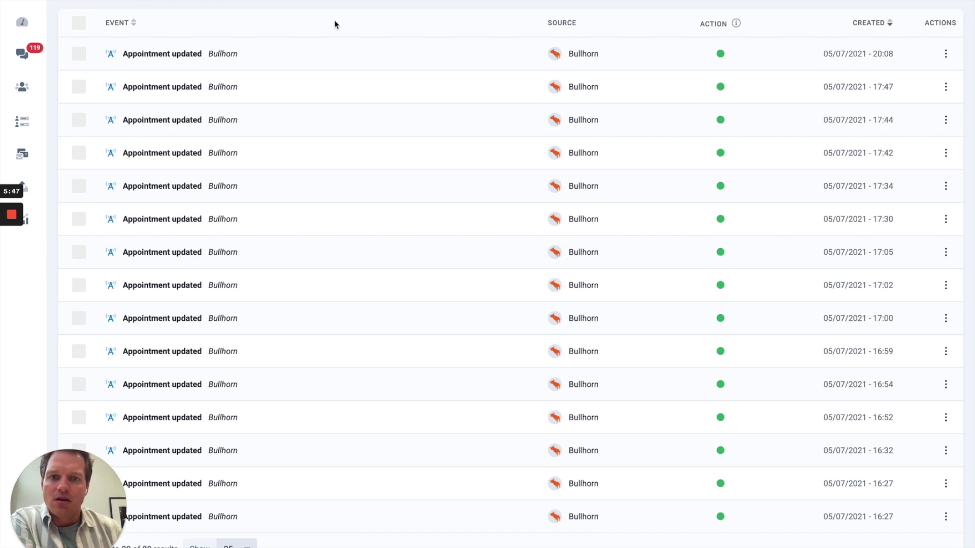
pyautogui.scroll(-3, 466, 149)
pyautogui.scroll(3, 466, 149)
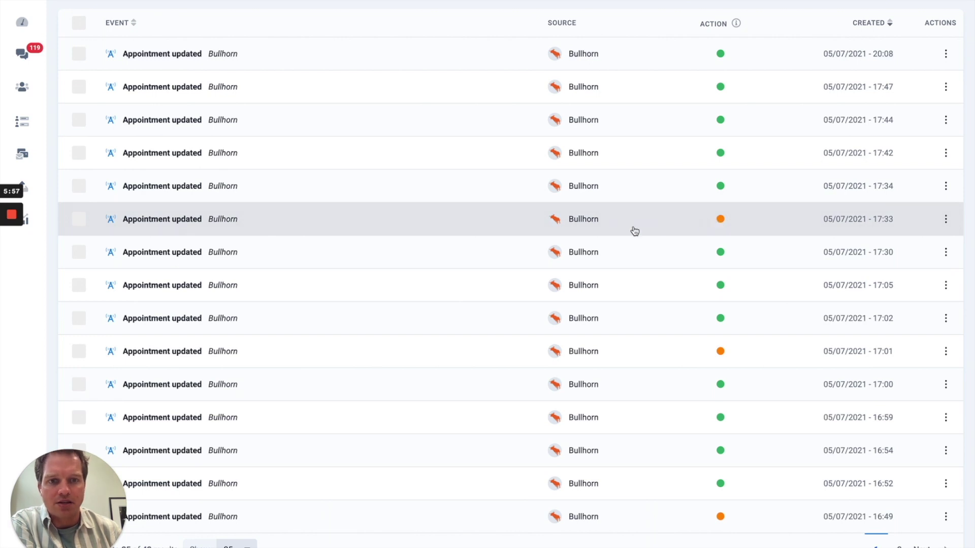
pyautogui.click(370, 219)
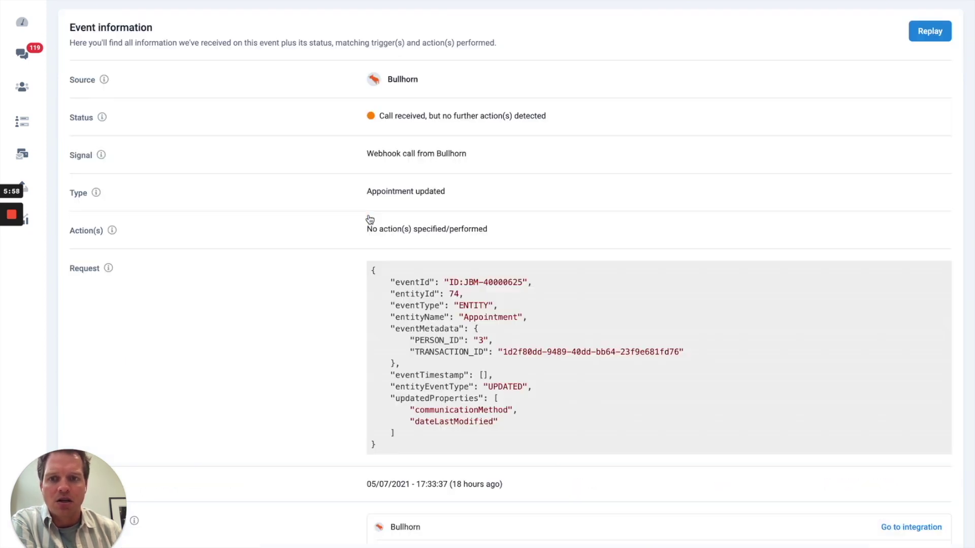
pyautogui.moveTo(385, 116); pyautogui.dragTo(577, 114)
pyautogui.click(359, 149)
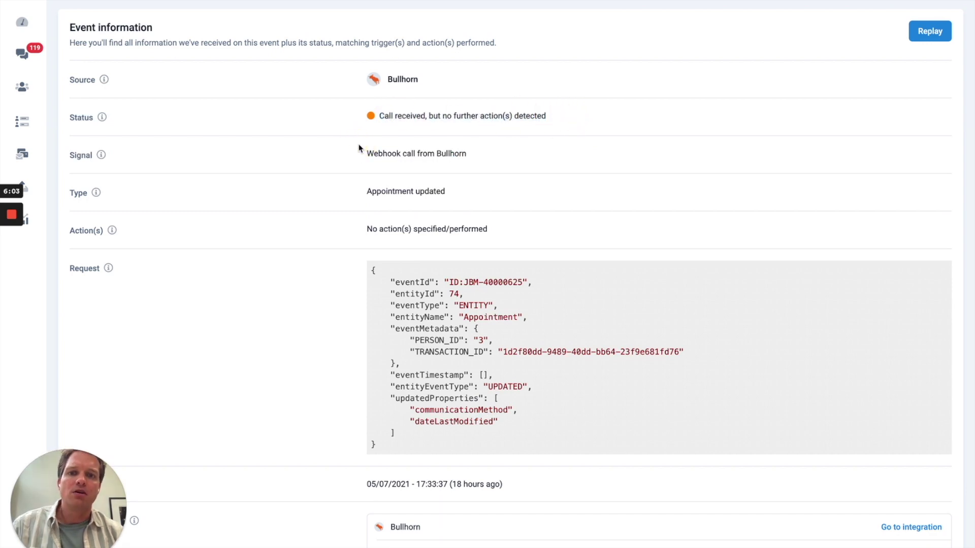
# Check the status of the appointment event created at 17:01, and return to the event list
pyautogui.hotkey('alt', 'Left')
pyautogui.scroll(-5, 370, 175)
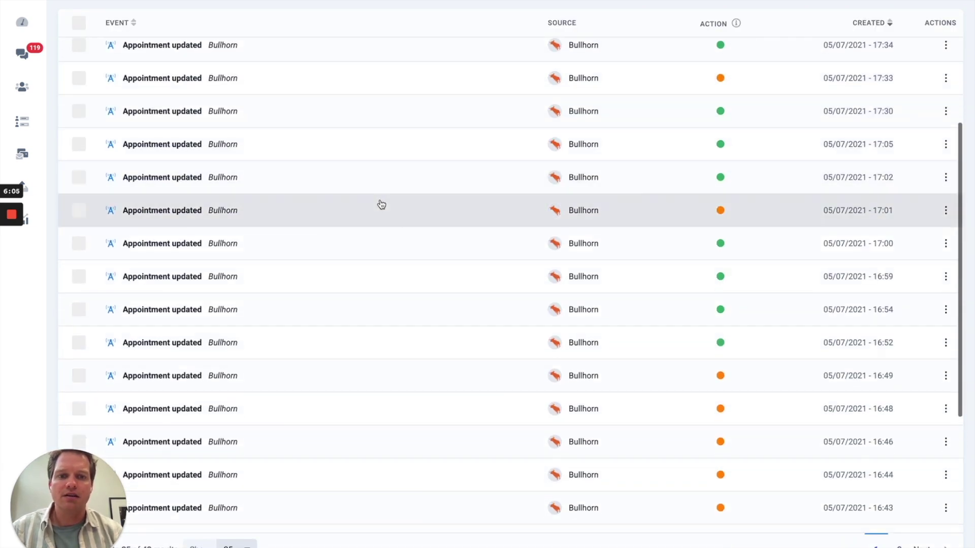
pyautogui.click(381, 204)
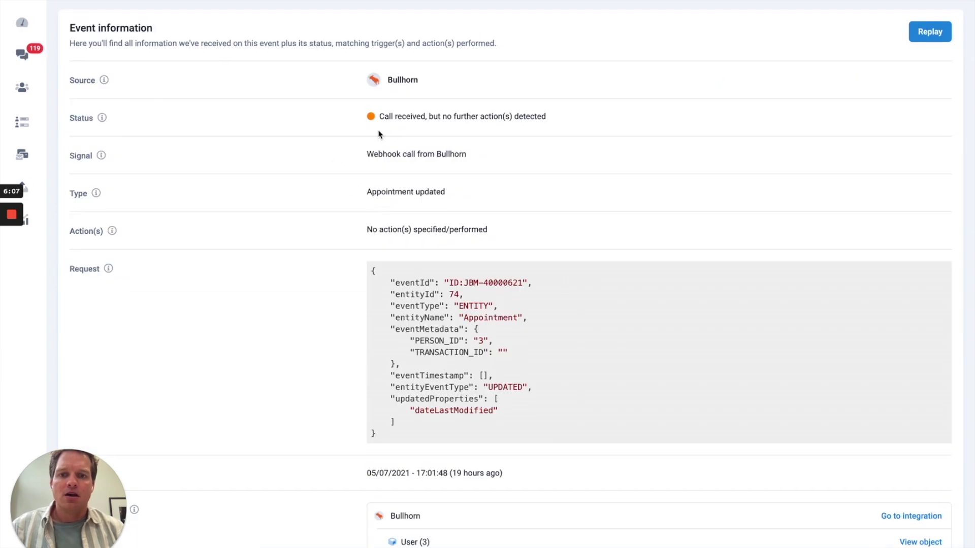
pyautogui.click(292, 170)
pyautogui.hotkey('alt', 'Left')
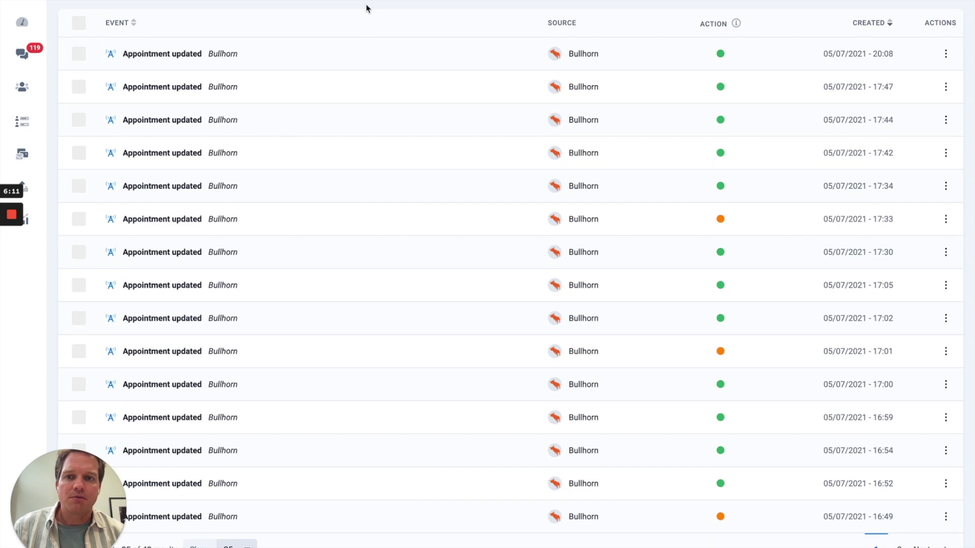
# In the account's limit settings, set the anti-spam maximum of feedback requests per day to 1
pyautogui.click(923, 1)
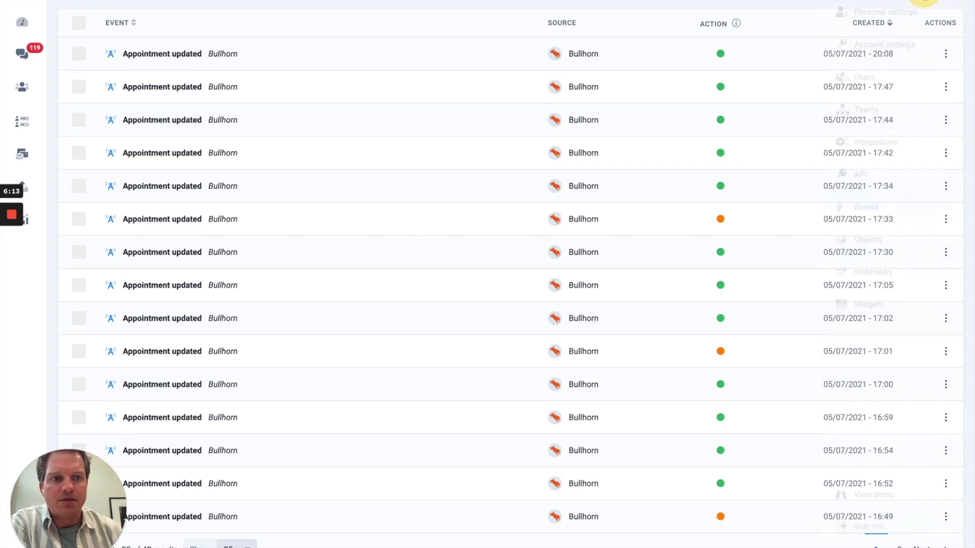
pyautogui.click(889, 63)
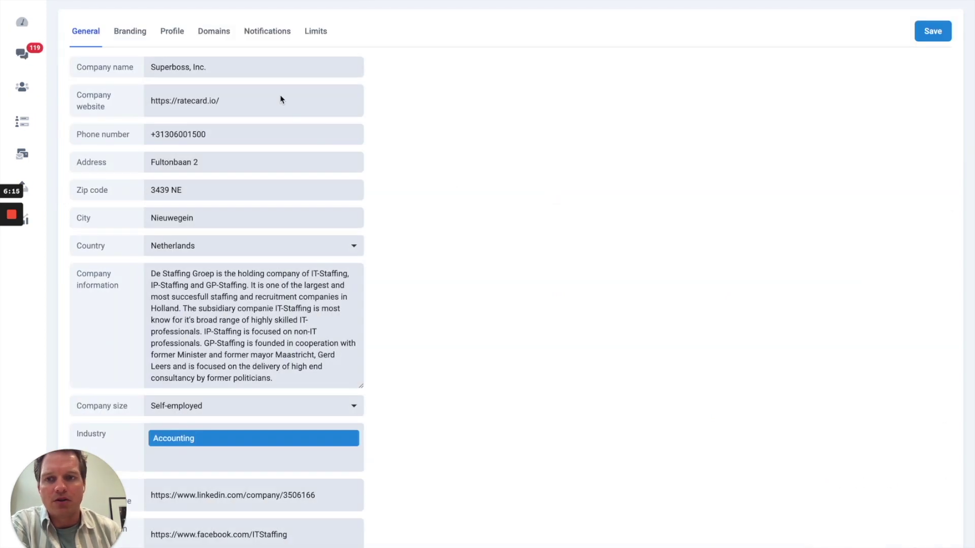
pyautogui.click(315, 32)
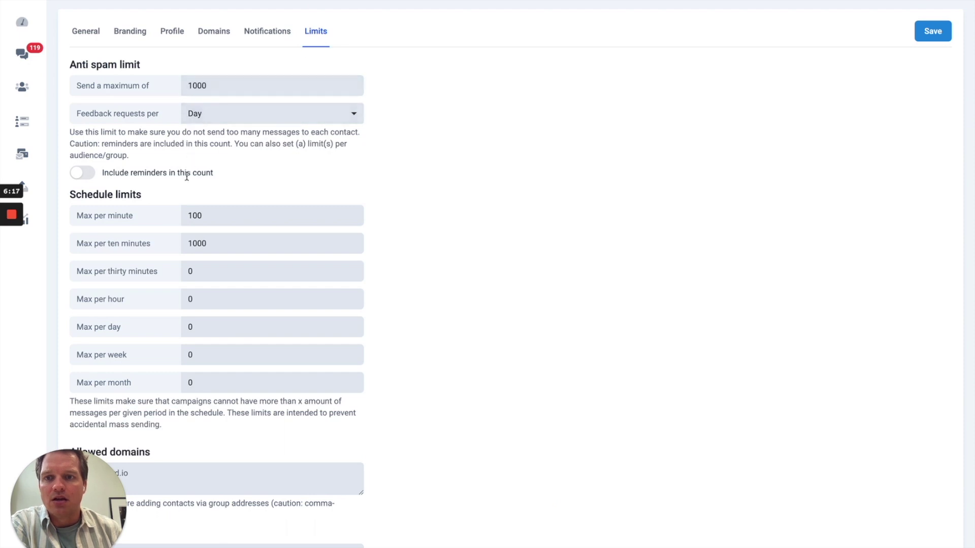
pyautogui.click(227, 84)
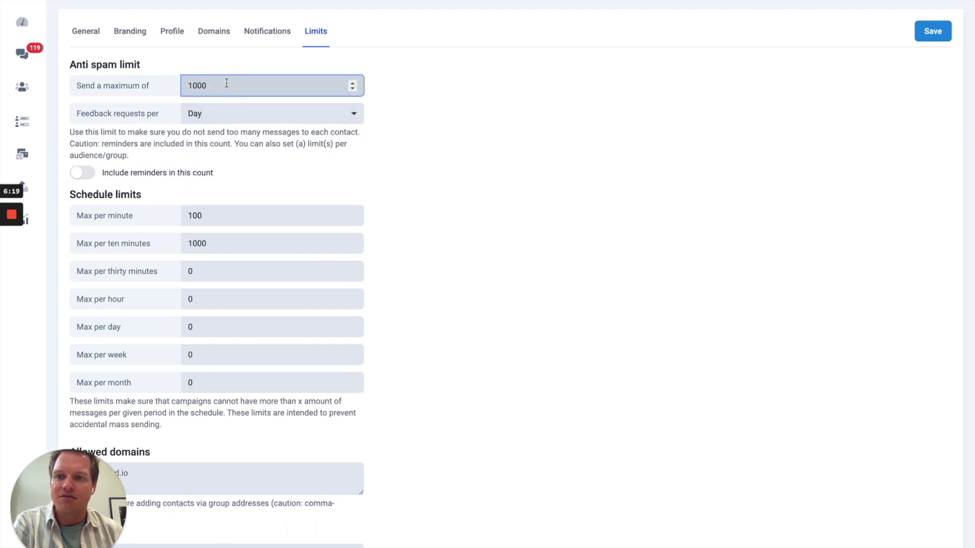
pyautogui.hotkey('ctrl', 'a')
pyautogui.write('1')
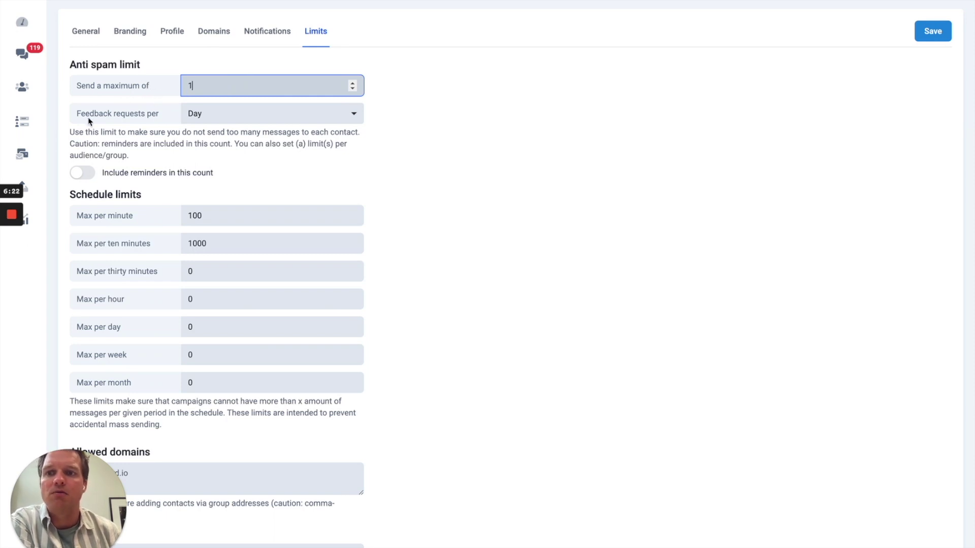
pyautogui.click(584, 108)
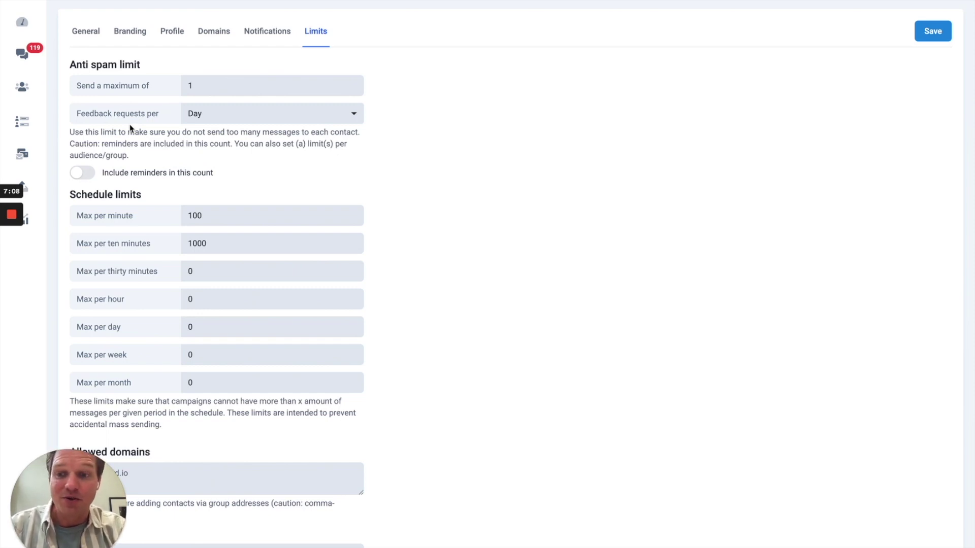
# Switch to the candidate's record in Bullhorn, open its Ratecard view, and look through the contact details and timeline
pyautogui.moveTo(14, 212)
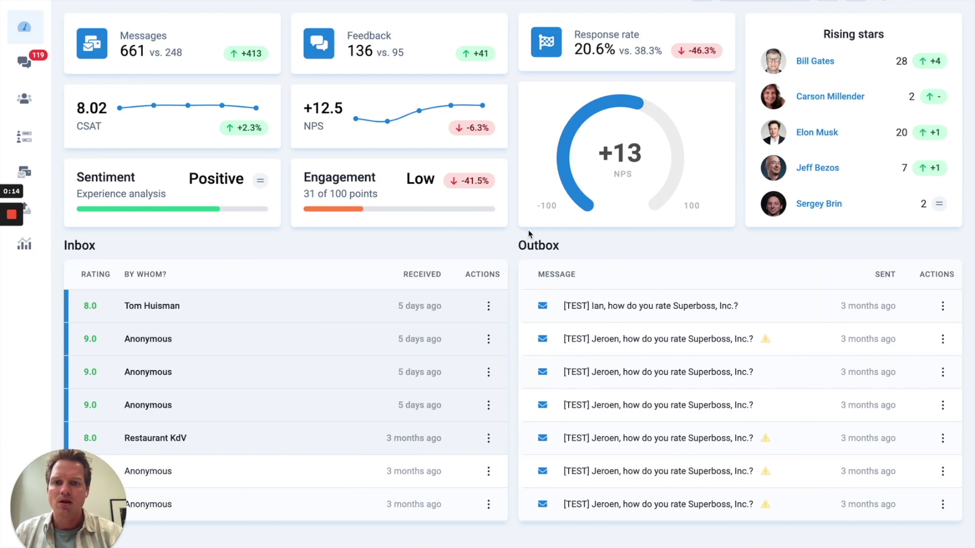
pyautogui.click(509, 239)
pyautogui.hotkey('ctrl', 'Tab')
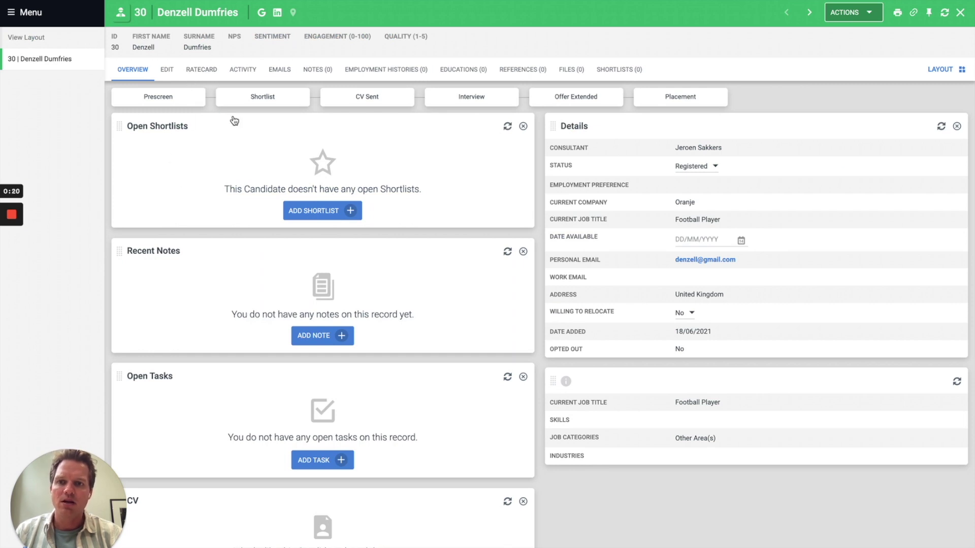
pyautogui.click(204, 69)
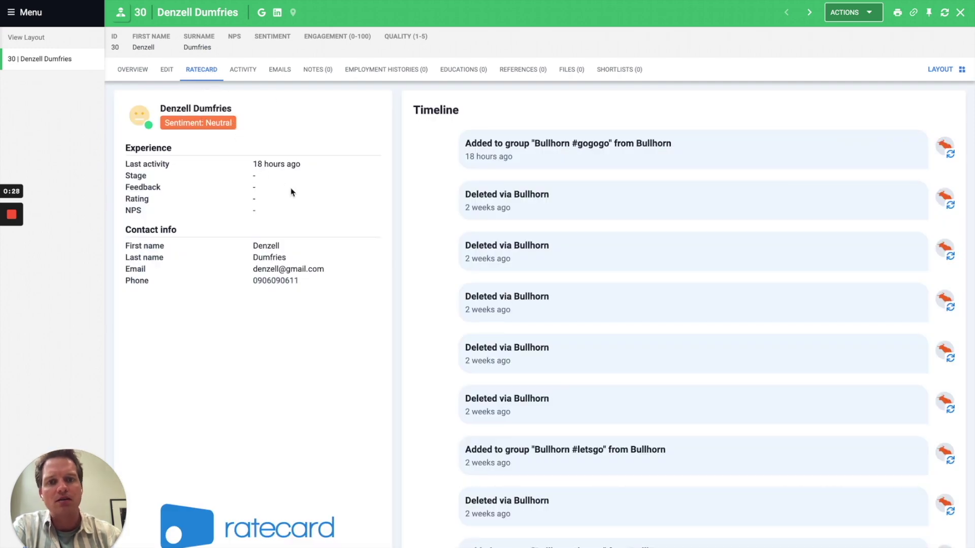
pyautogui.scroll(-1, 569, 273)
pyautogui.scroll(-5, 569, 276)
pyautogui.scroll(7, 570, 276)
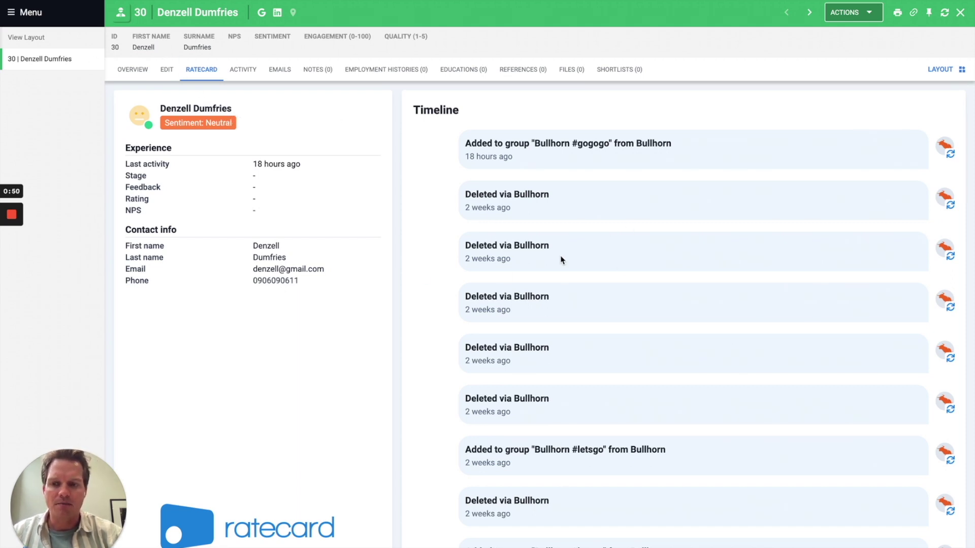
pyautogui.scroll(-10, 557, 299)
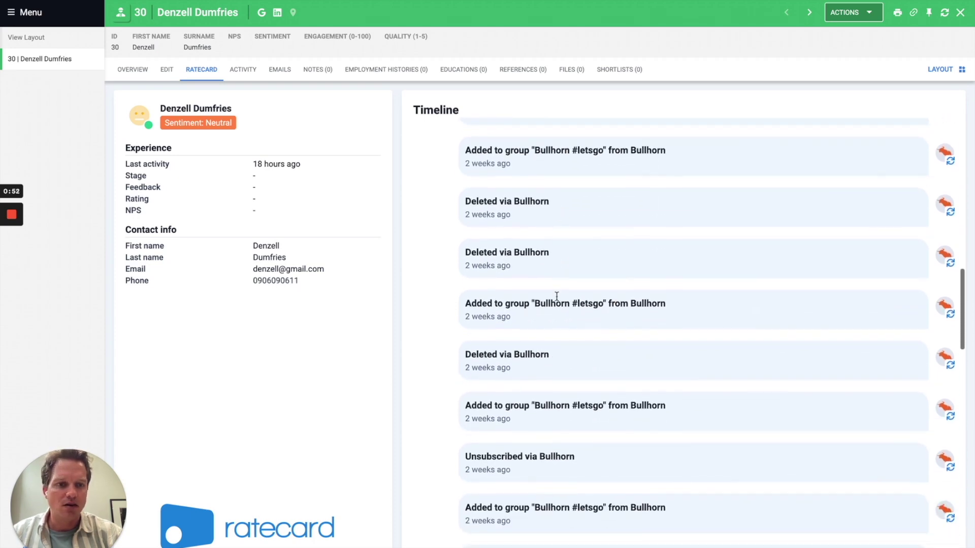
pyautogui.scroll(10, 557, 300)
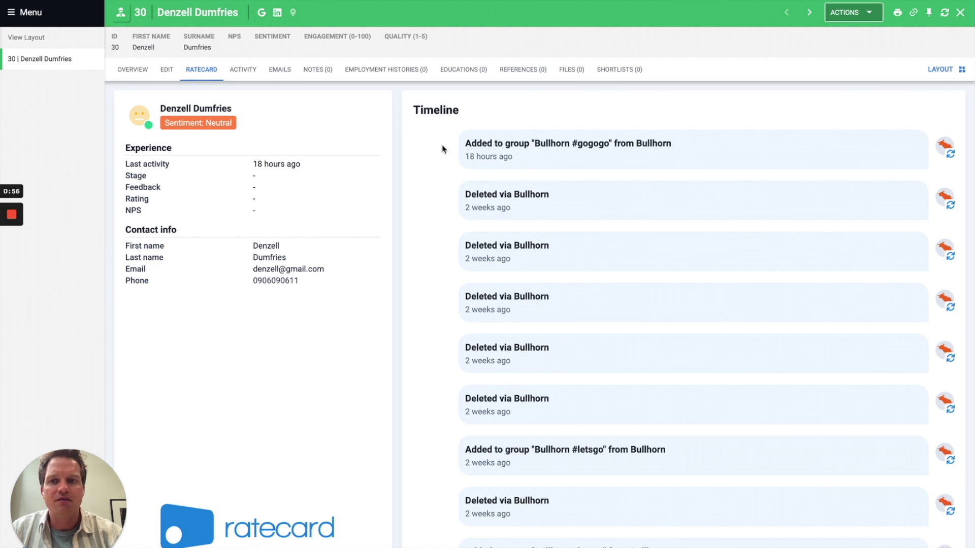
# Open candidate record 11 from the recent records, then examine its Ratecard engagement, CSAT and NPS scores and the timeline
pyautogui.click(134, 1)
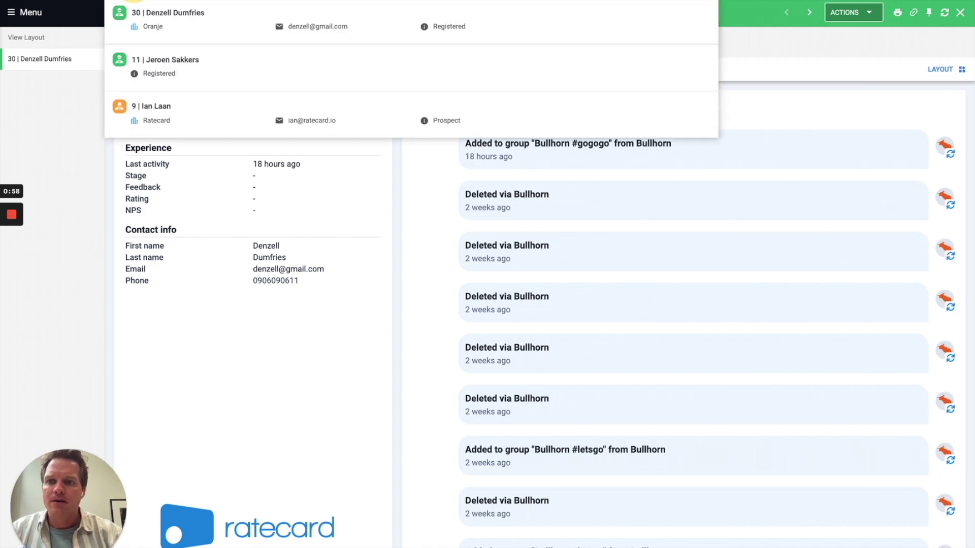
pyautogui.click(198, 68)
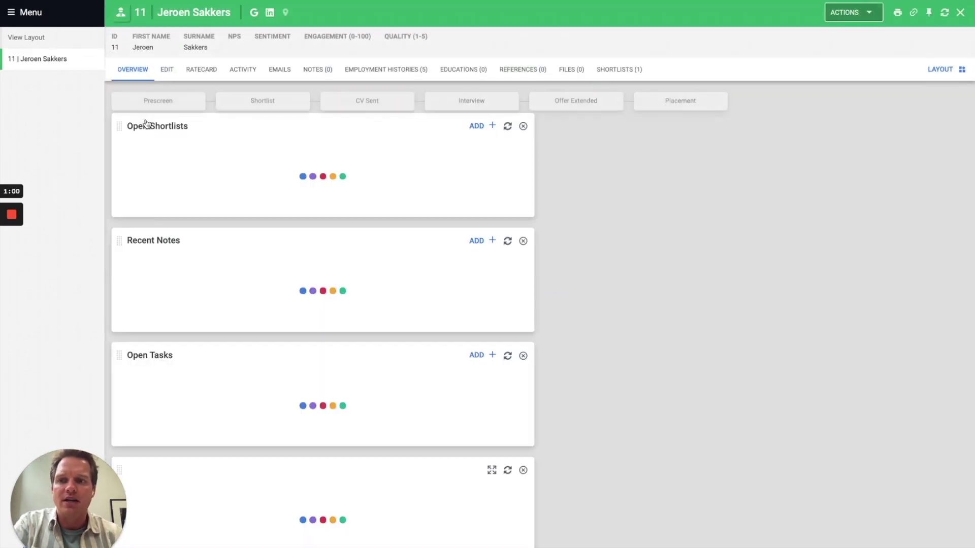
pyautogui.click(201, 69)
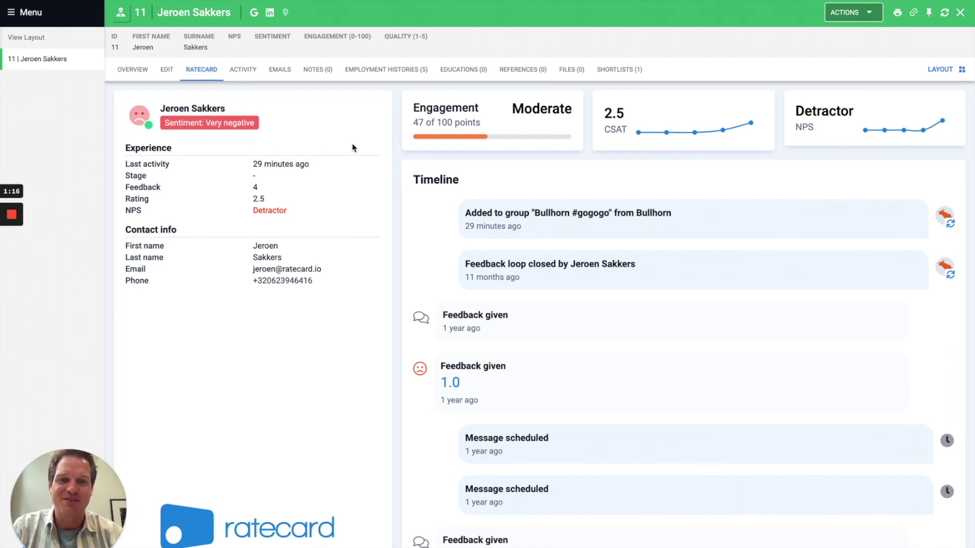
pyautogui.moveTo(478, 133)
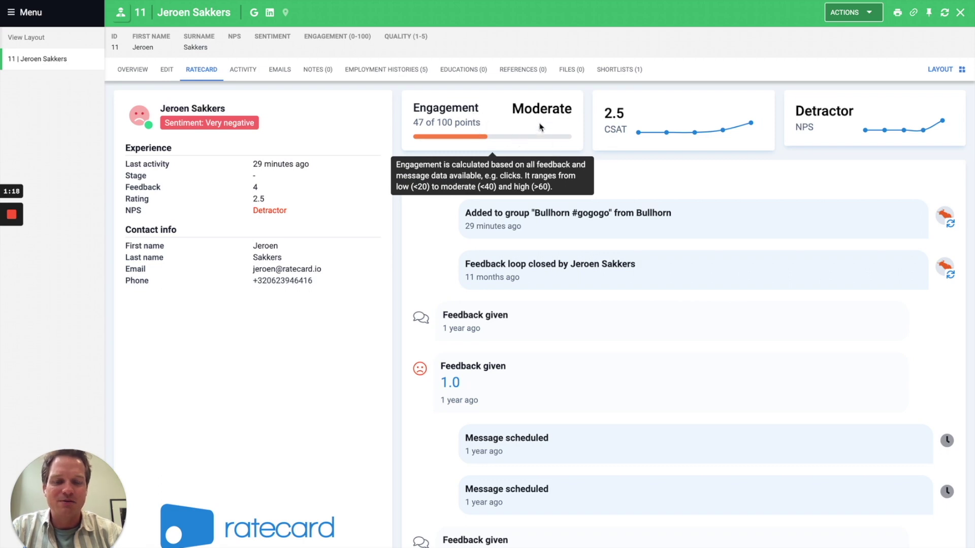
pyautogui.moveTo(655, 99)
pyautogui.moveTo(618, 128)
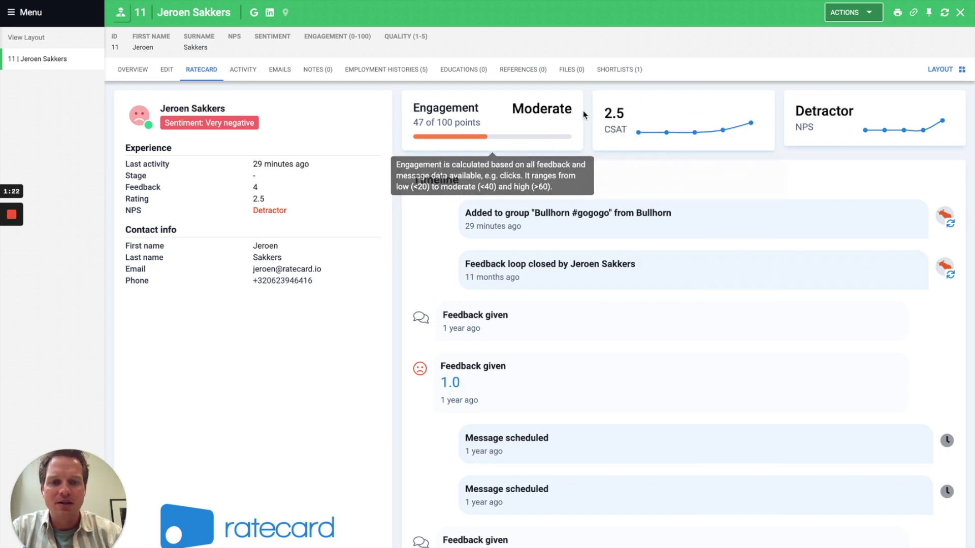
pyautogui.moveTo(811, 110)
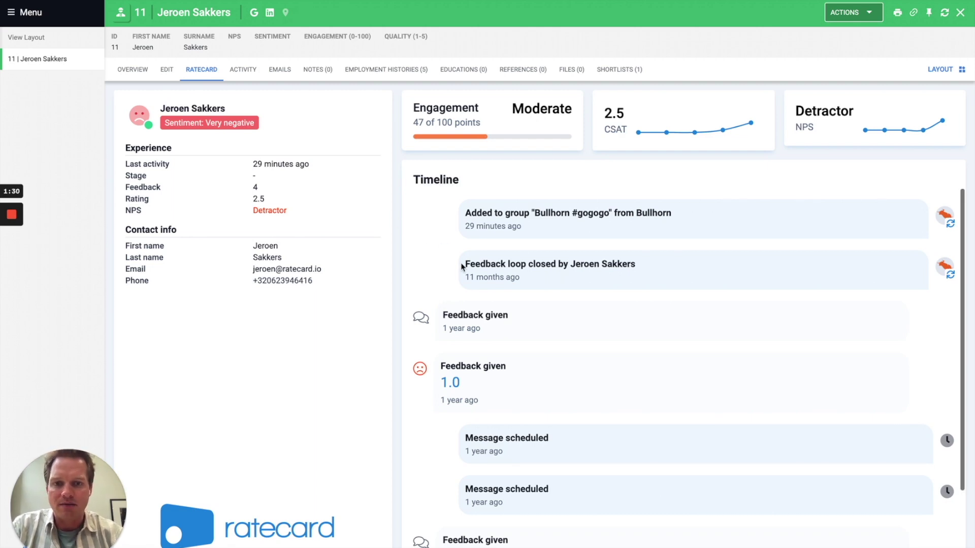
pyautogui.scroll(-2, 457, 264)
pyautogui.scroll(2, 457, 279)
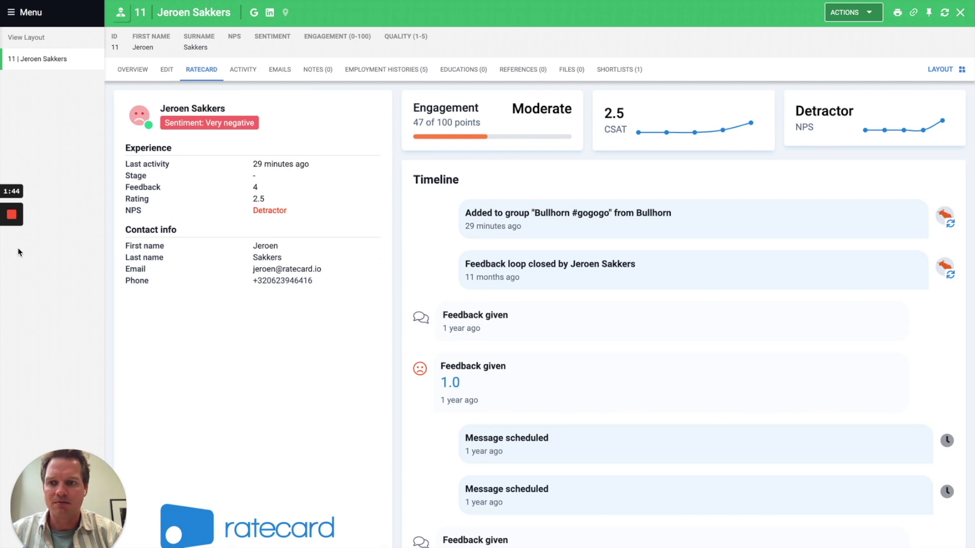
# Open the admin View Layout settings for the Candidate entity and show its custom tabs
pyautogui.moveTo(12, 253)
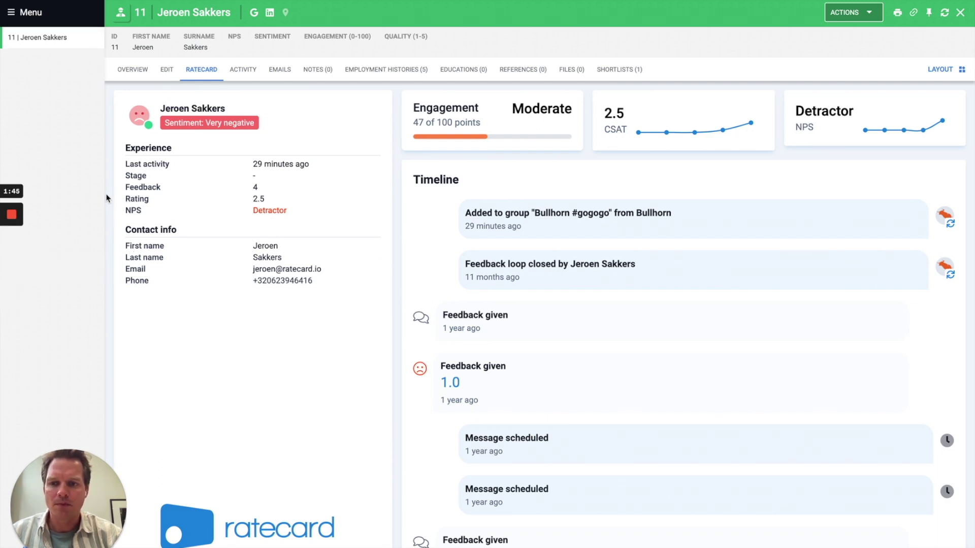
pyautogui.click(13, 17)
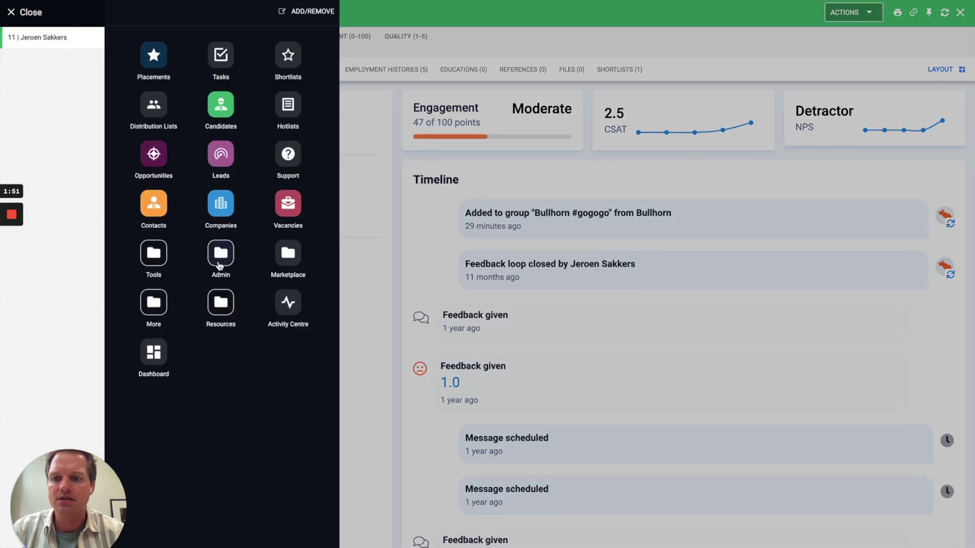
pyautogui.click(219, 266)
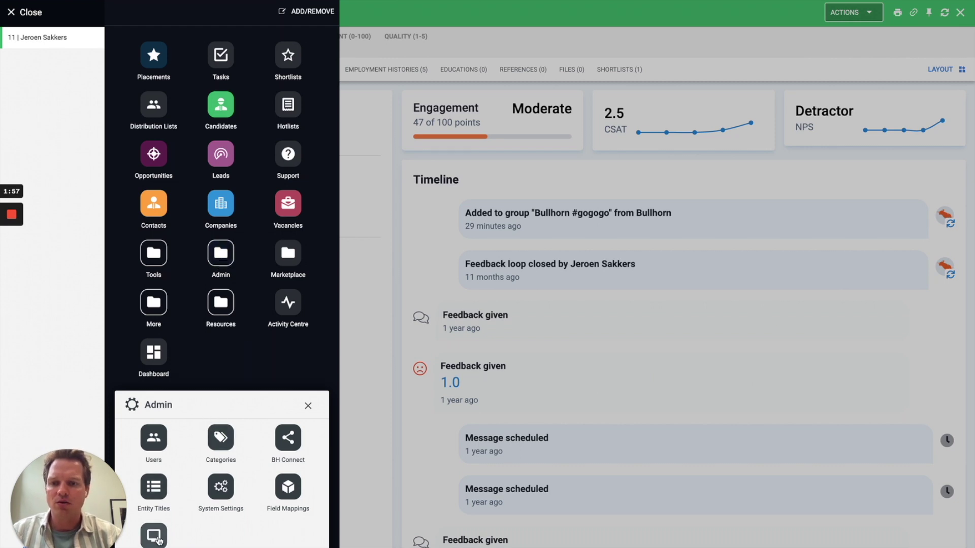
pyautogui.click(158, 540)
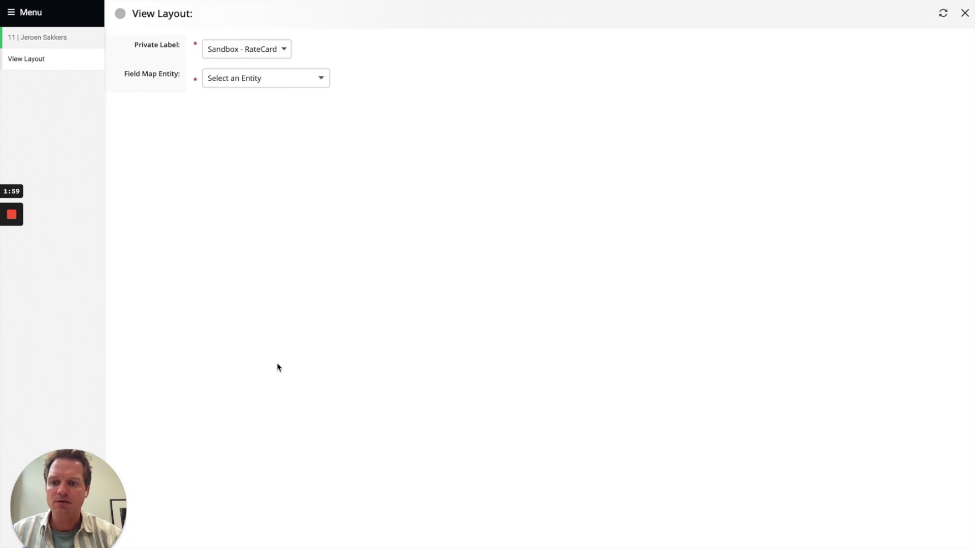
pyautogui.click(250, 85)
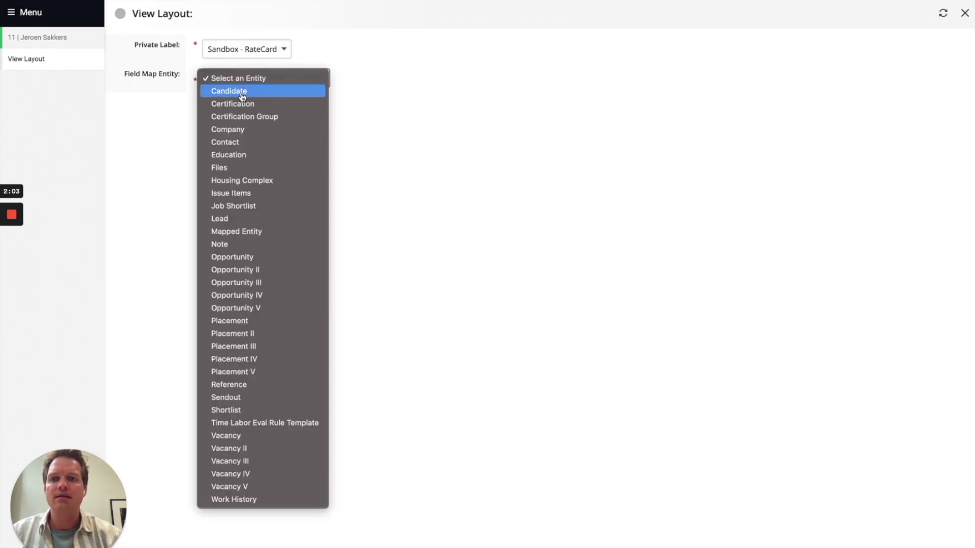
pyautogui.click(242, 92)
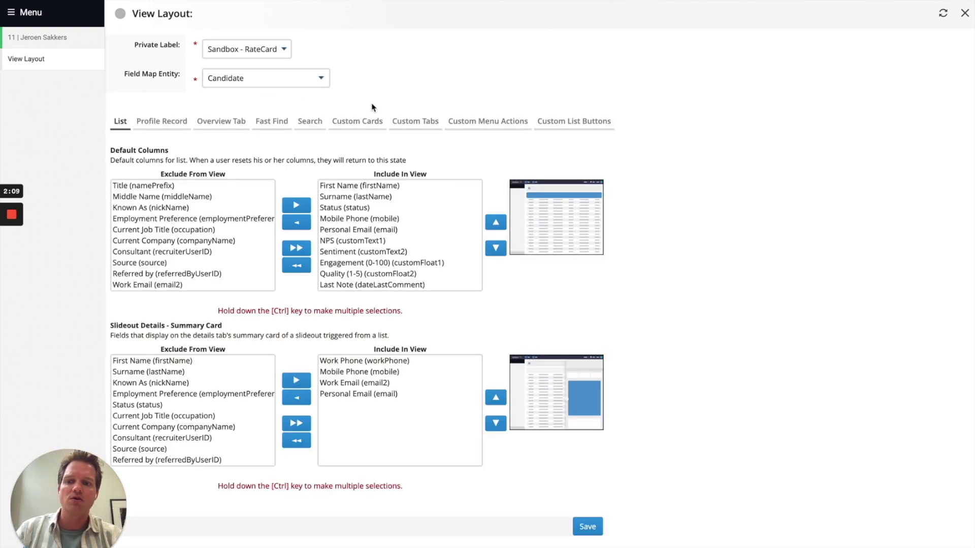
pyautogui.click(421, 122)
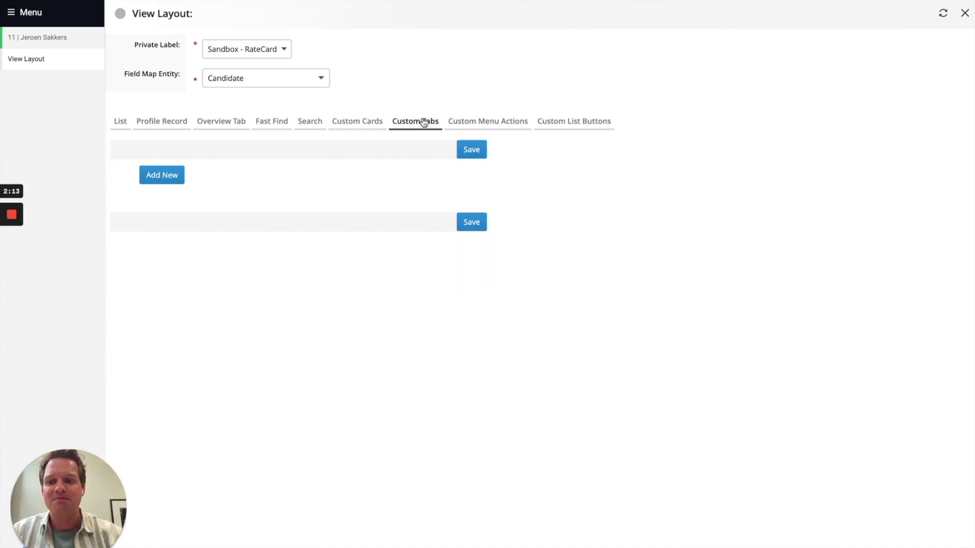
# Add a new custom tab named Ratecard and enable it
pyautogui.click(161, 175)
pyautogui.click(163, 182)
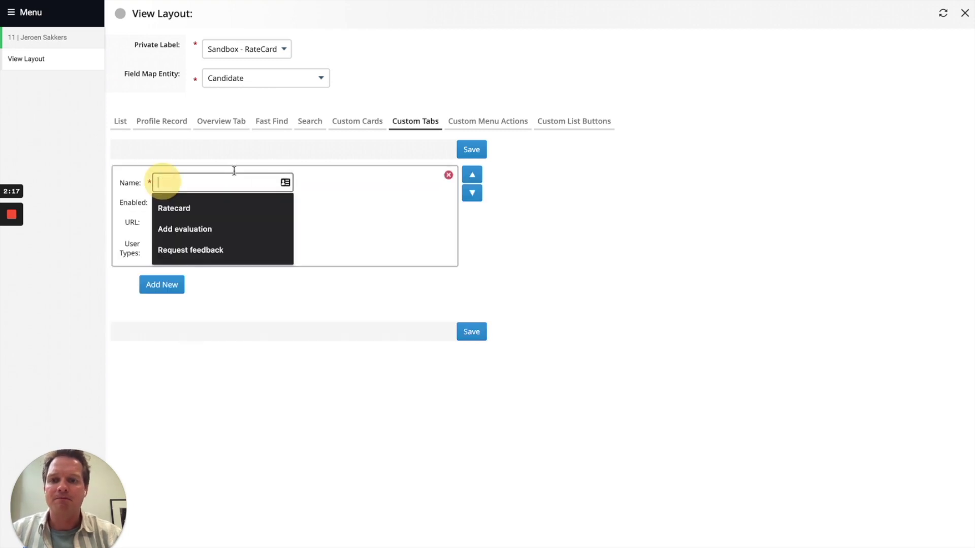
pyautogui.click(211, 205)
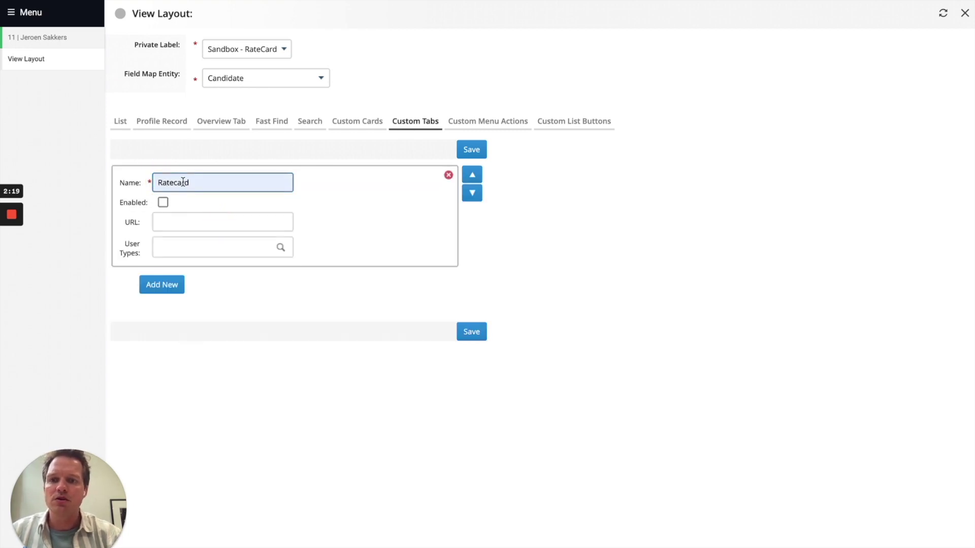
pyautogui.click(163, 203)
pyautogui.click(211, 223)
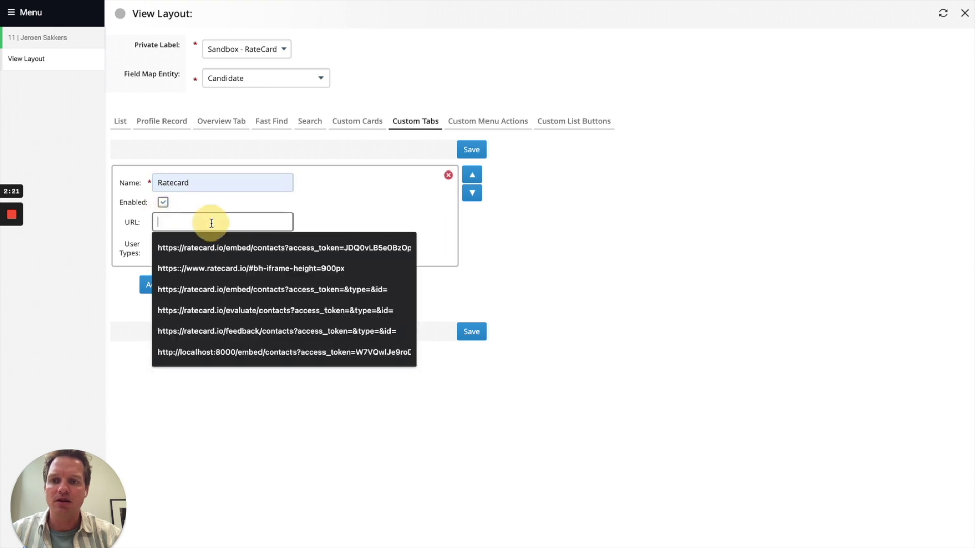
pyautogui.click(308, 209)
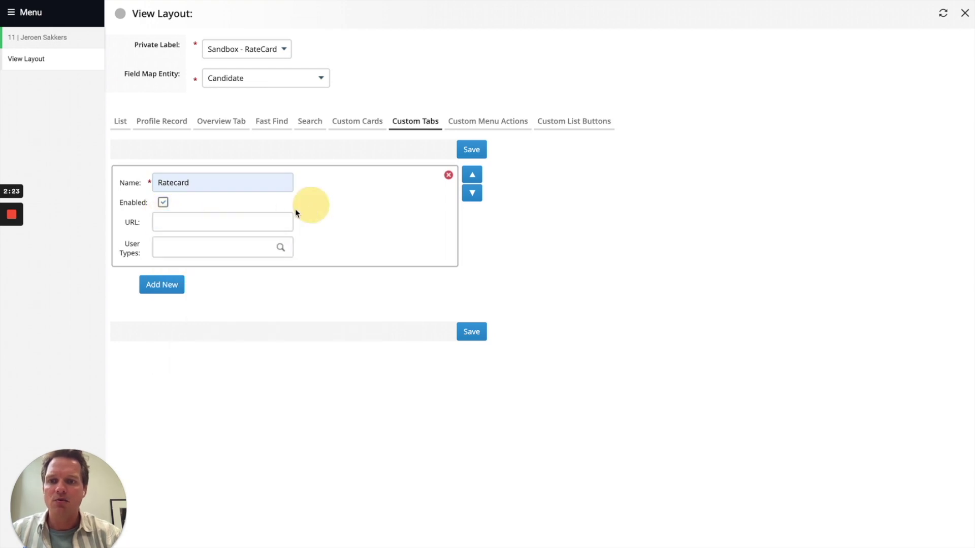
pyautogui.click(274, 220)
pyautogui.write('https')
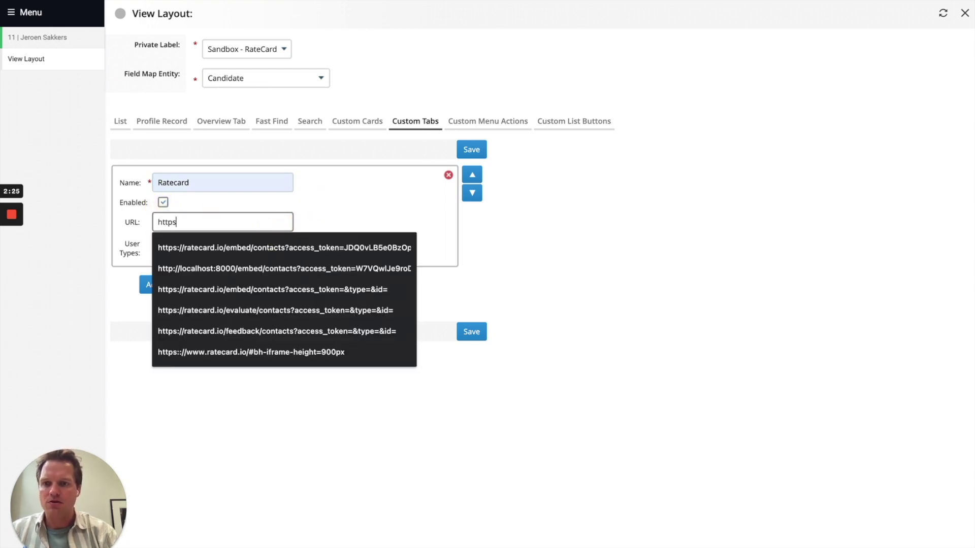
pyautogui.write('://ratecard.io/embed/contacts')
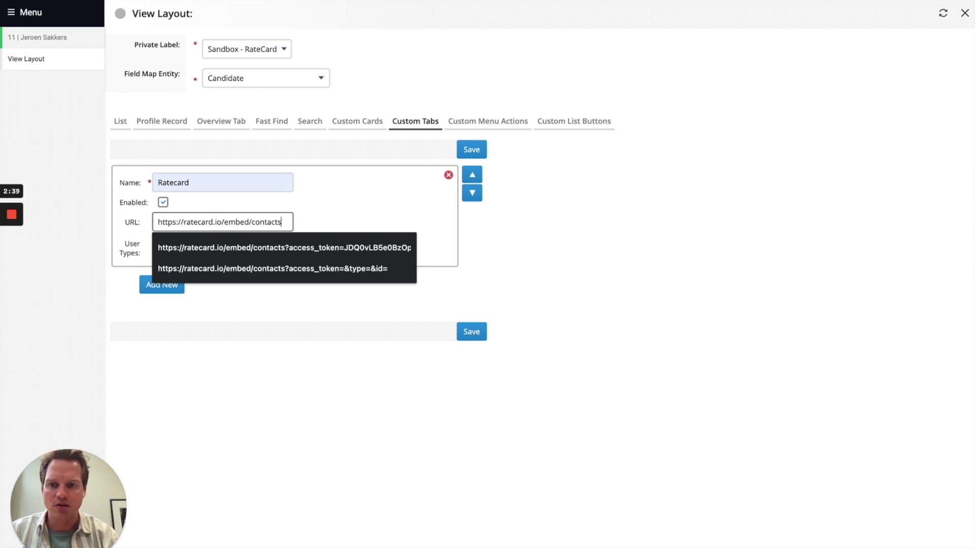
pyautogui.write('access_t')
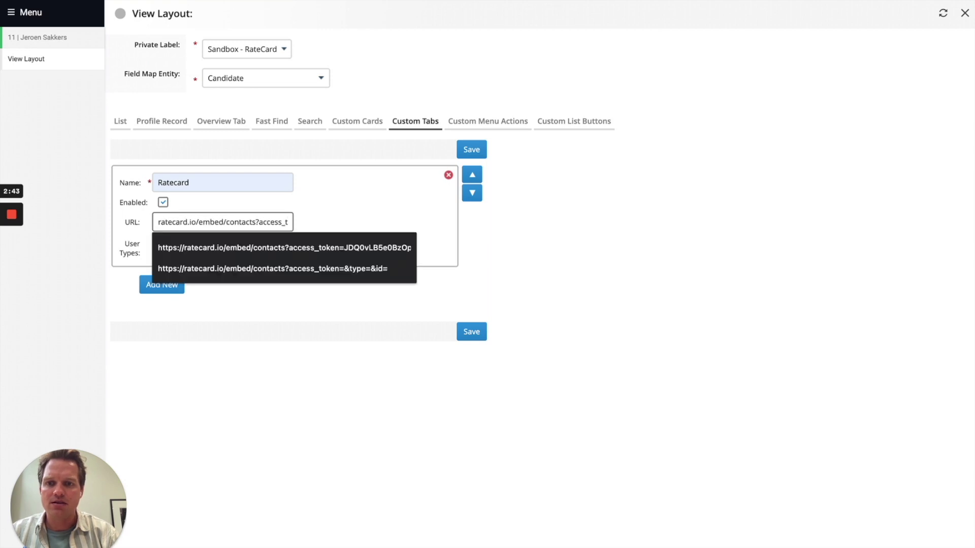
pyautogui.write('oken=X')
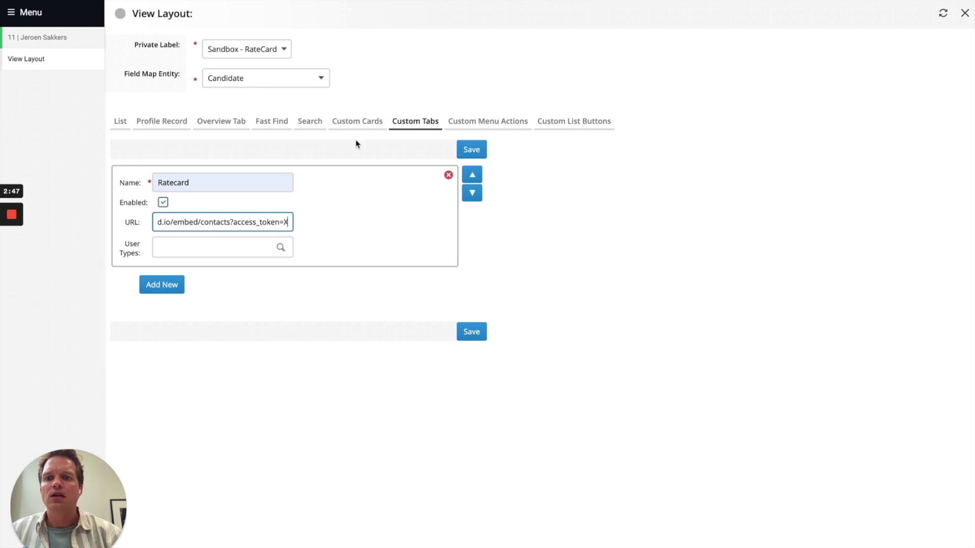
pyautogui.click(382, 91)
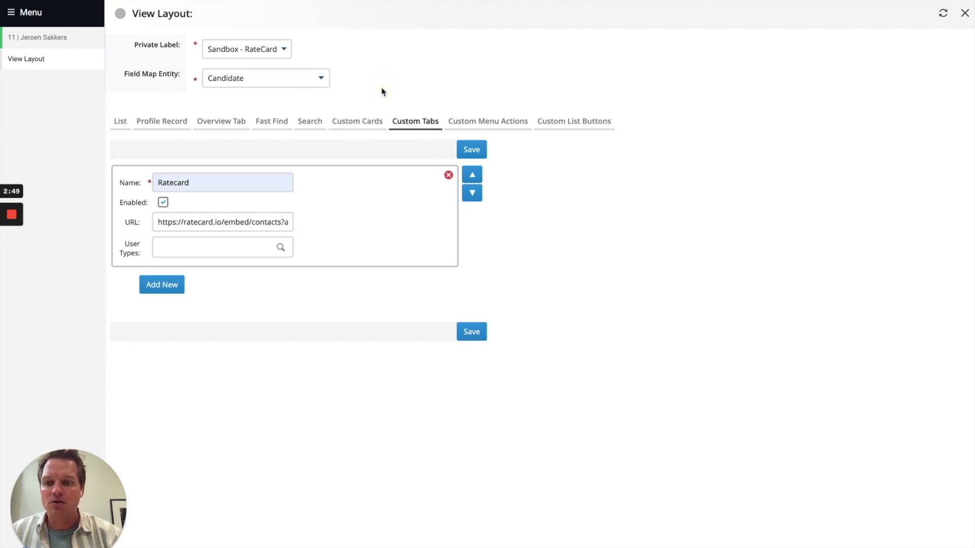
# Switch to Ratecard, open the account's API tokens, and copy the Bullhorn Embeds access token
pyautogui.hotkey('ctrl', 'Tab')
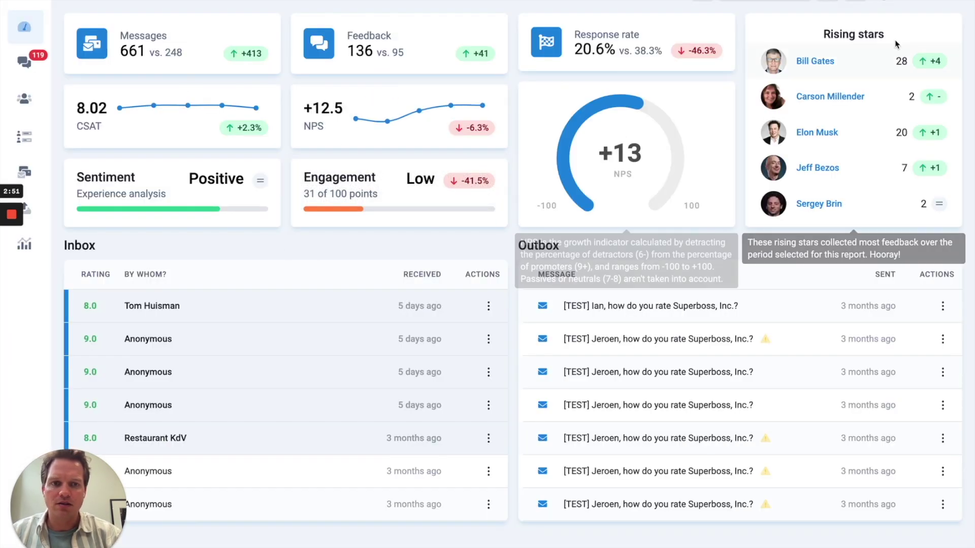
pyautogui.click(943, 2)
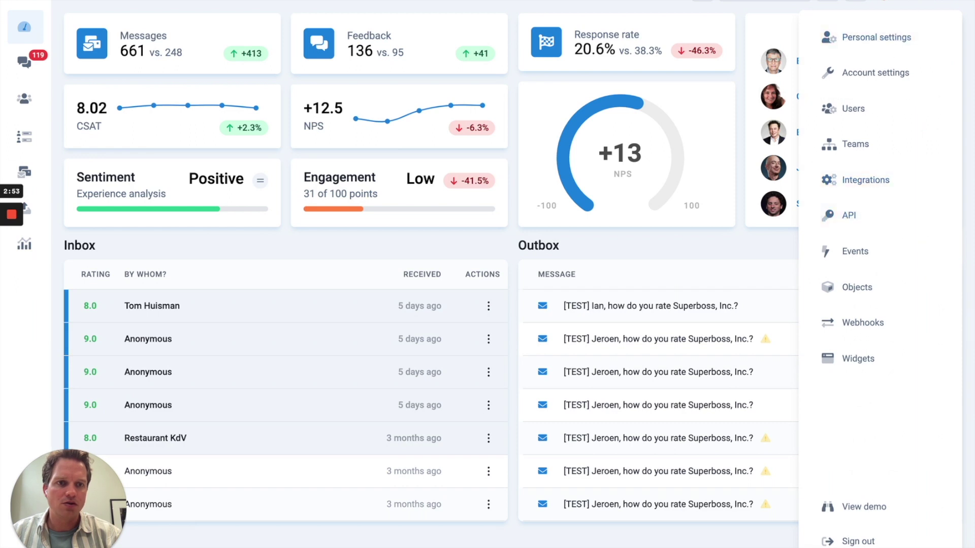
pyautogui.click(839, 216)
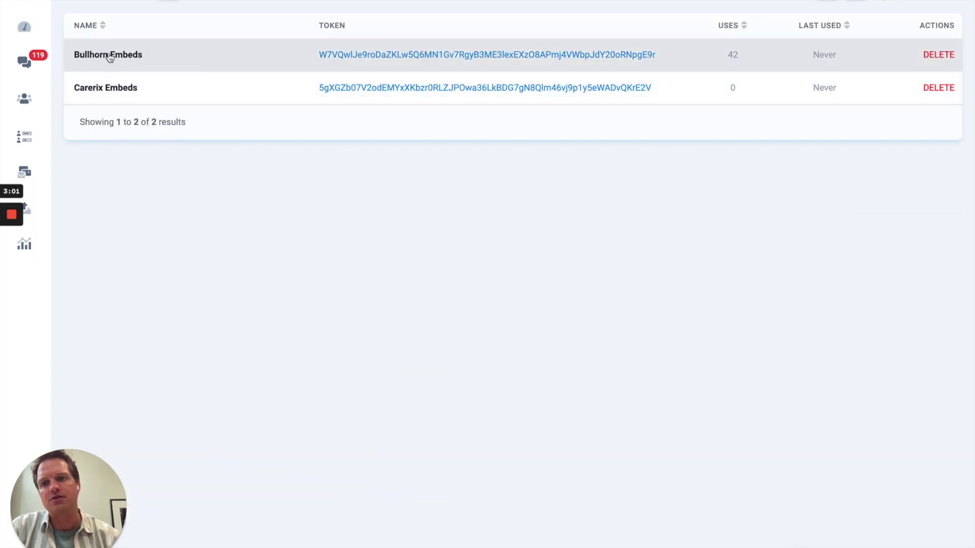
pyautogui.click(357, 54)
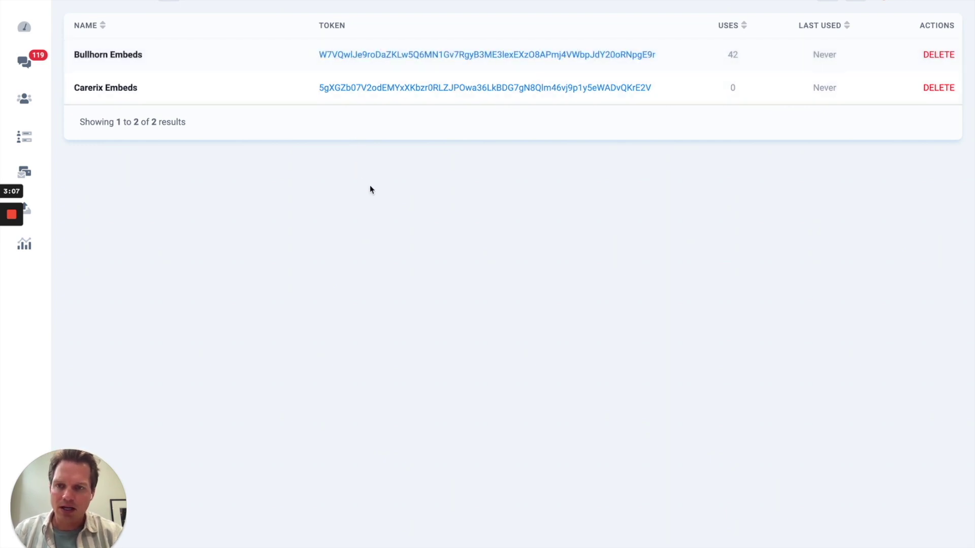
# Switch back to Bullhorn, replace the X in the tab's URL with the copied access token, and append &source=Bullhorn
pyautogui.hotkey('alt', 'Tab')
pyautogui.click(272, 220)
pyautogui.press('super+Right')
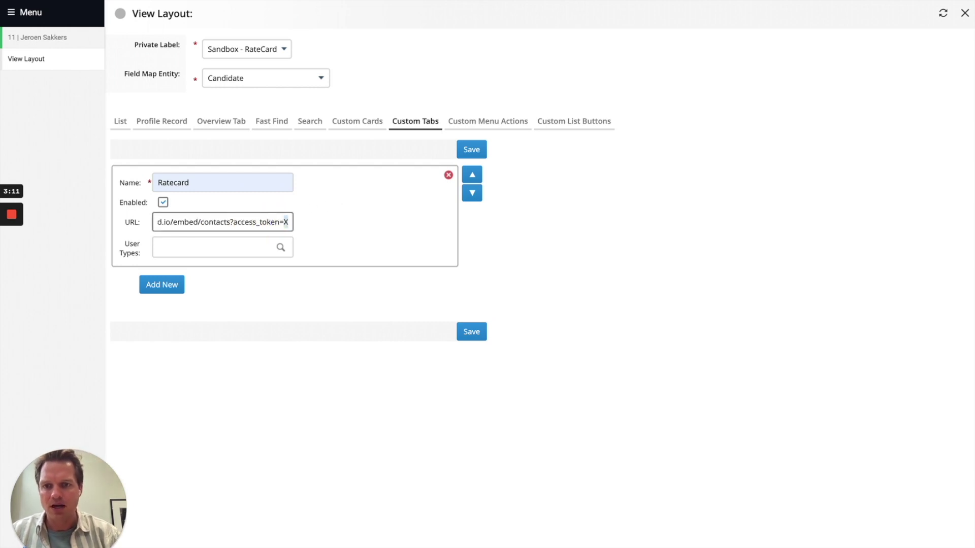
pyautogui.press('super+v')
pyautogui.write('&')
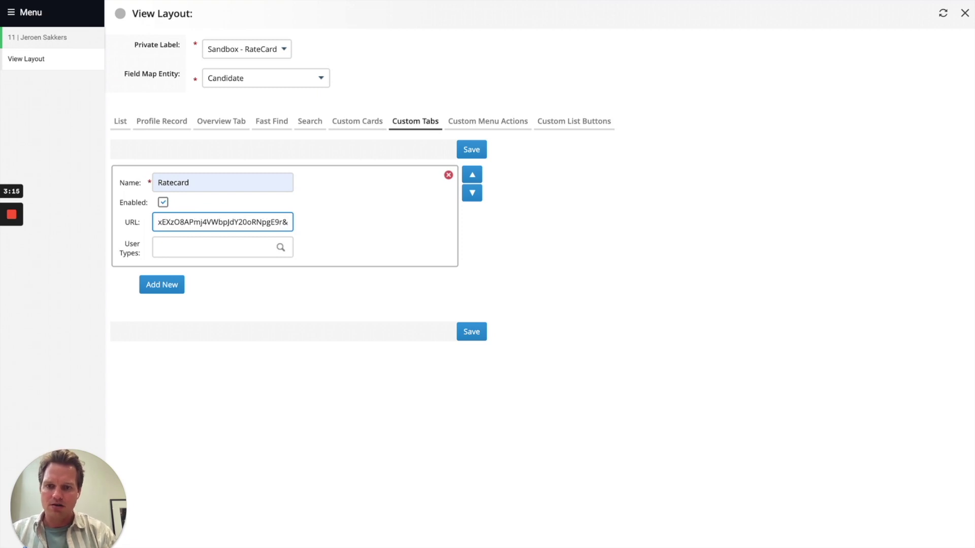
pyautogui.write('source=B')
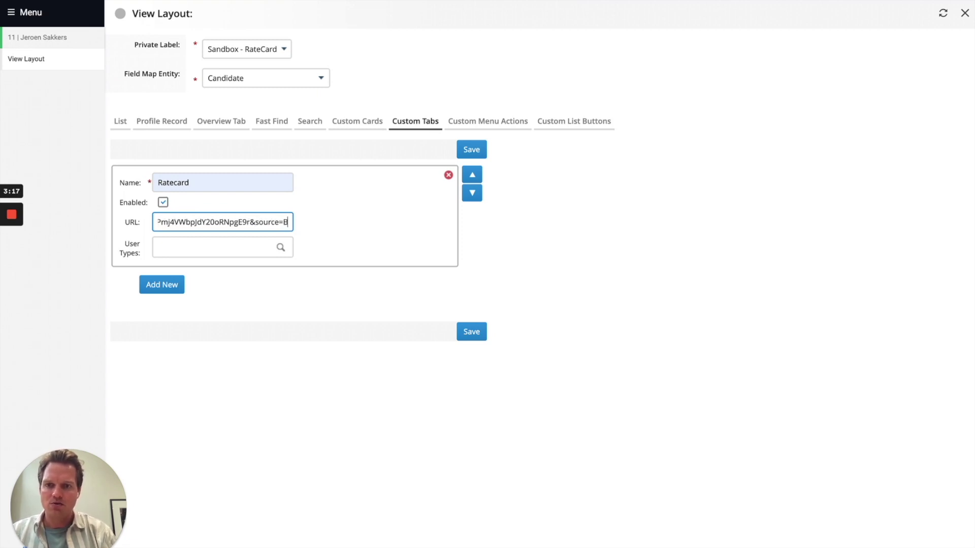
pyautogui.write('ullhorn')
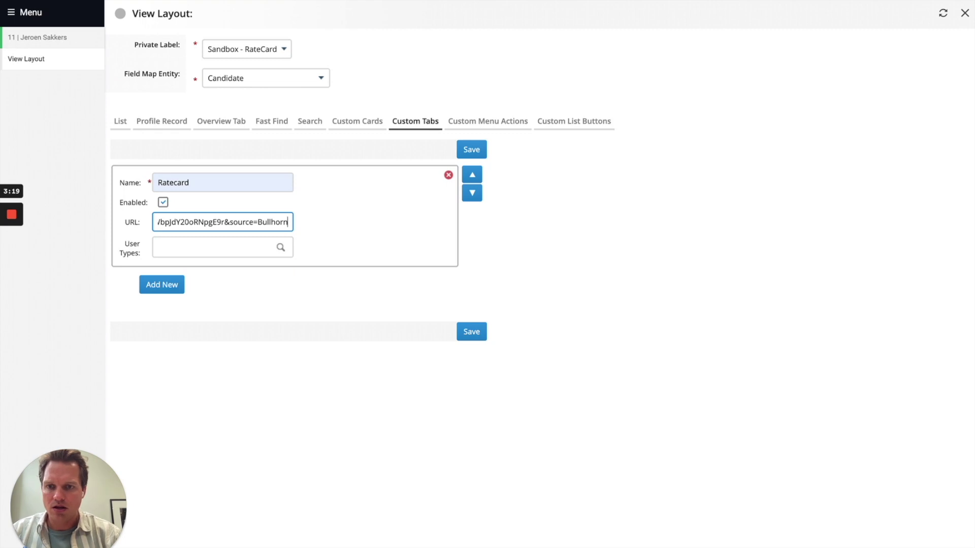
pyautogui.click(226, 222)
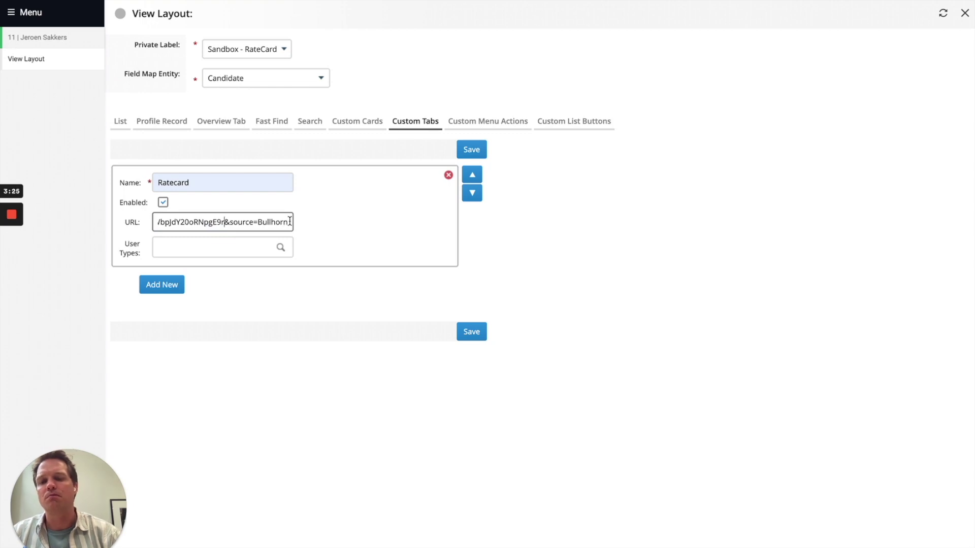
# Assign the user types Sandbox - RateCard Admin User and Sandbox - RateCard Standard User to the Ratecard tab and save the layout
pyautogui.click(219, 247)
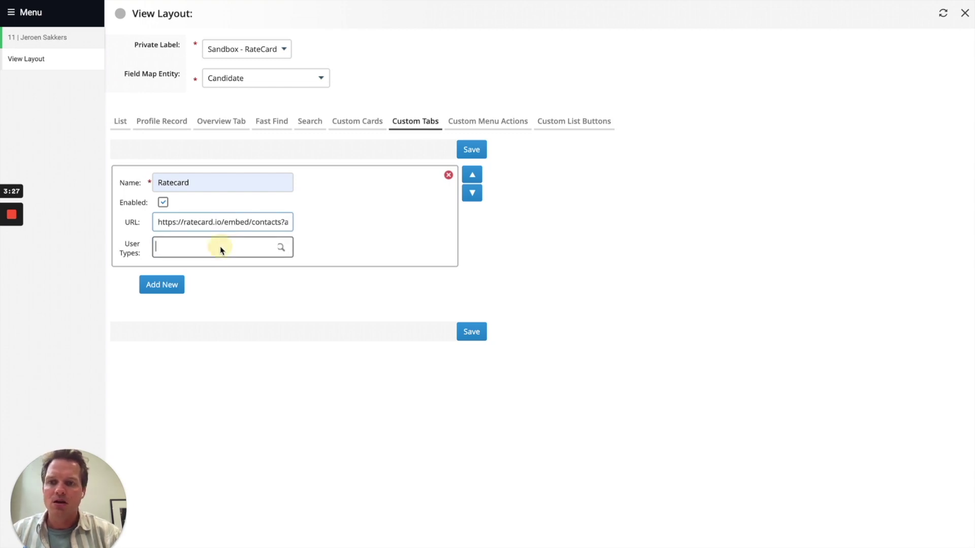
pyautogui.write('sandbox')
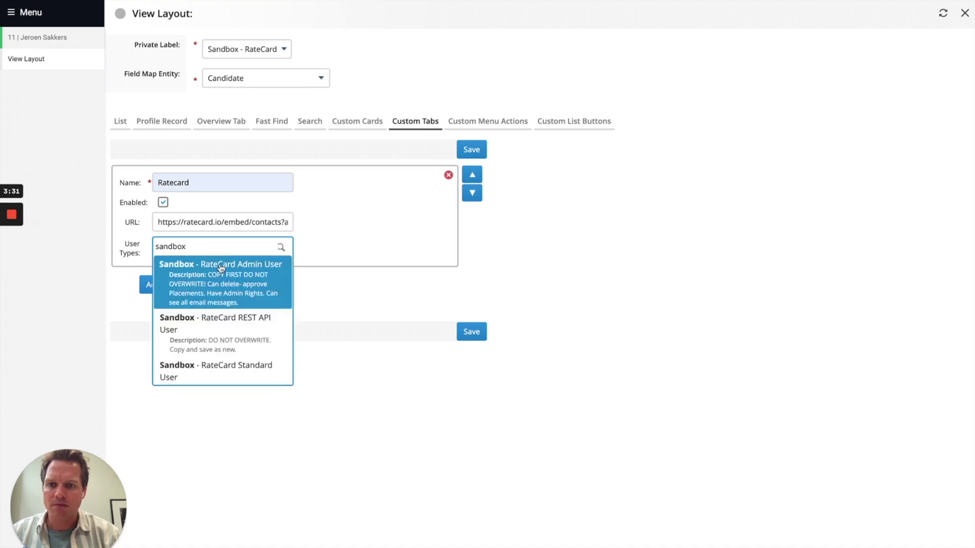
pyautogui.click(216, 275)
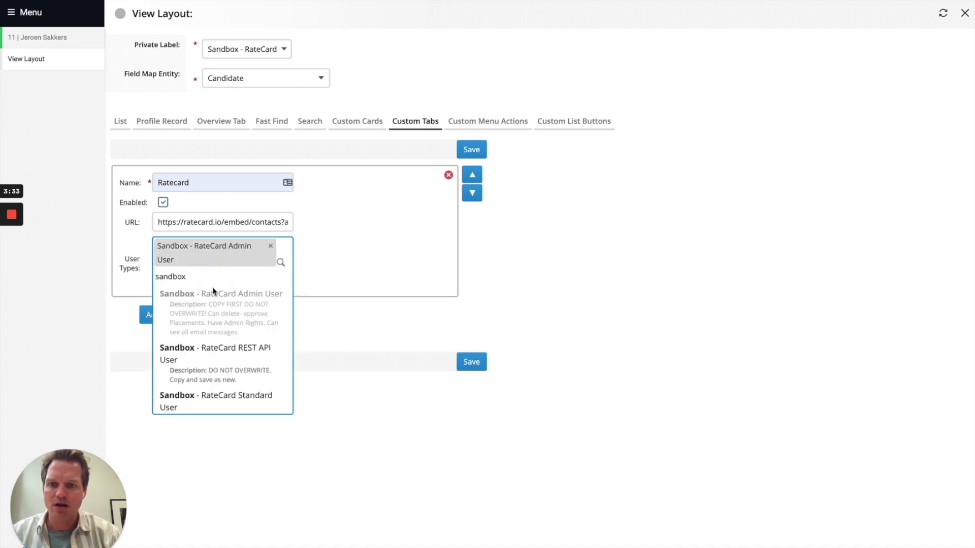
pyautogui.click(211, 402)
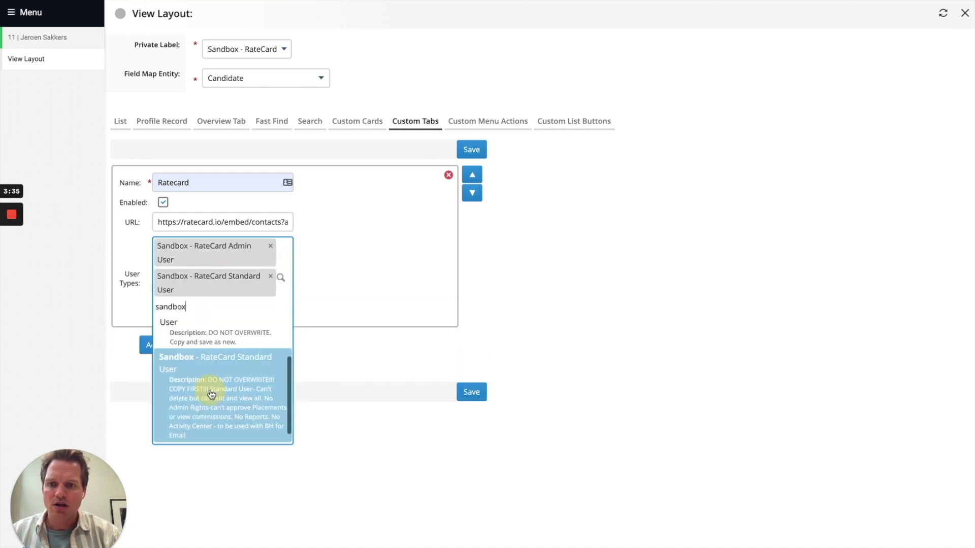
pyautogui.click(386, 330)
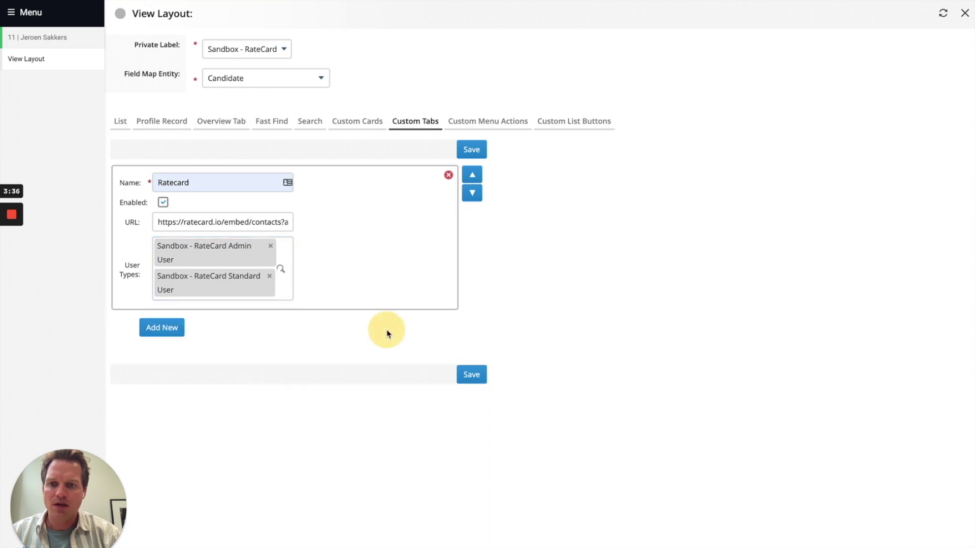
pyautogui.click(469, 152)
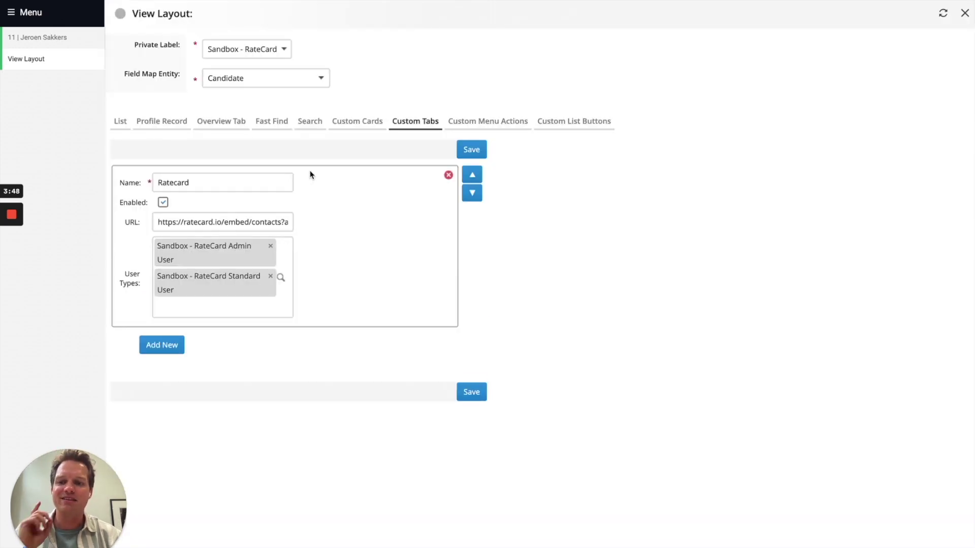
pyautogui.moveTo(12, 216)
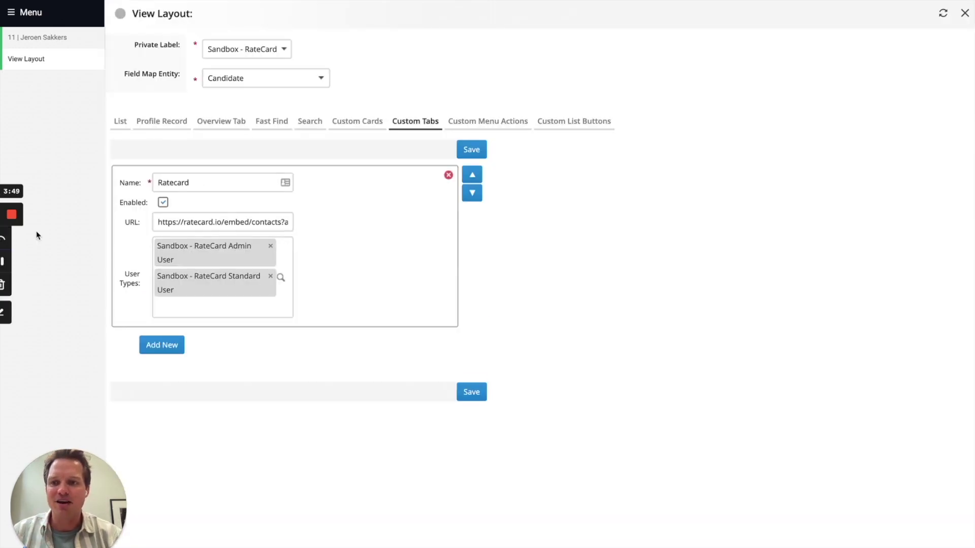
pyautogui.click(12, 216)
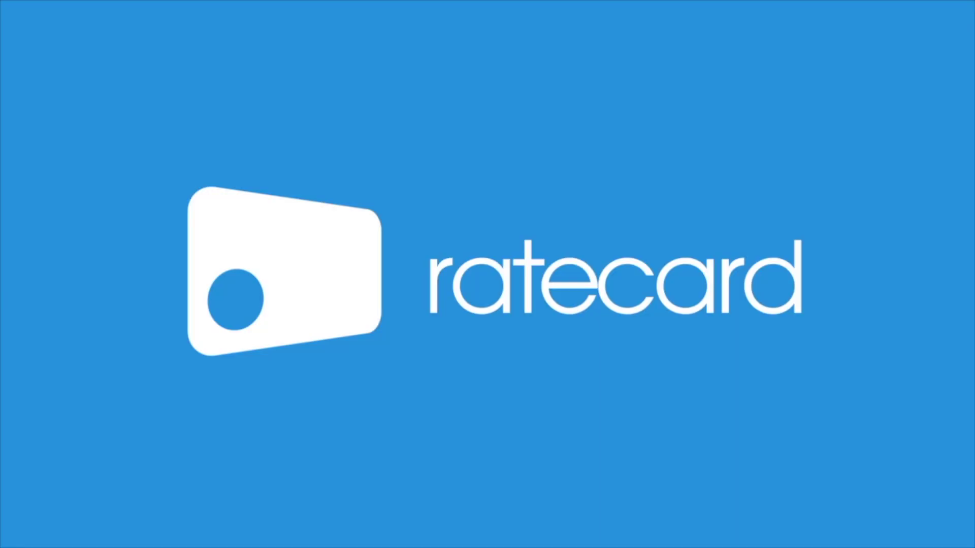